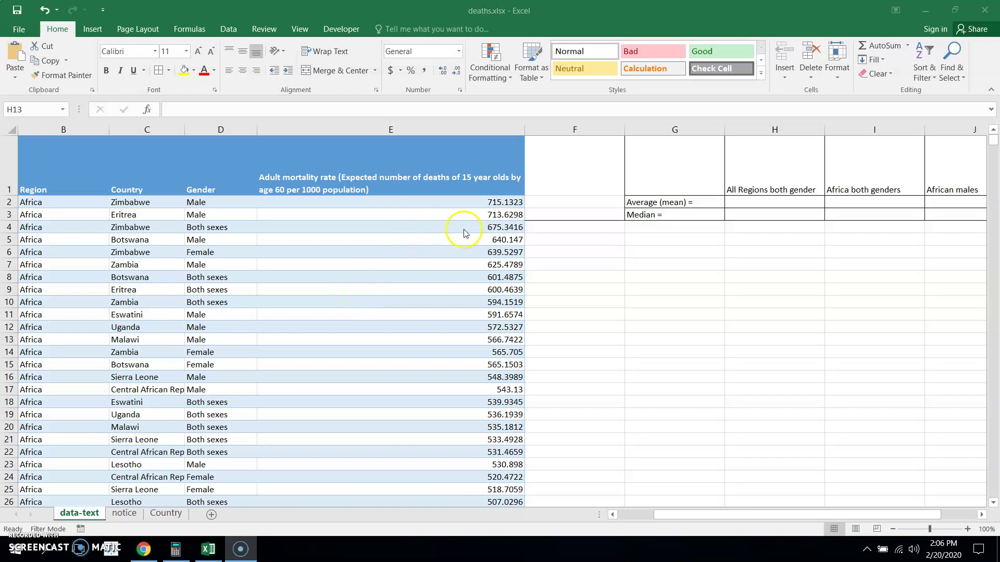
Convert the mortality data range A1:E9334 into a table with headers.
click(645, 285)
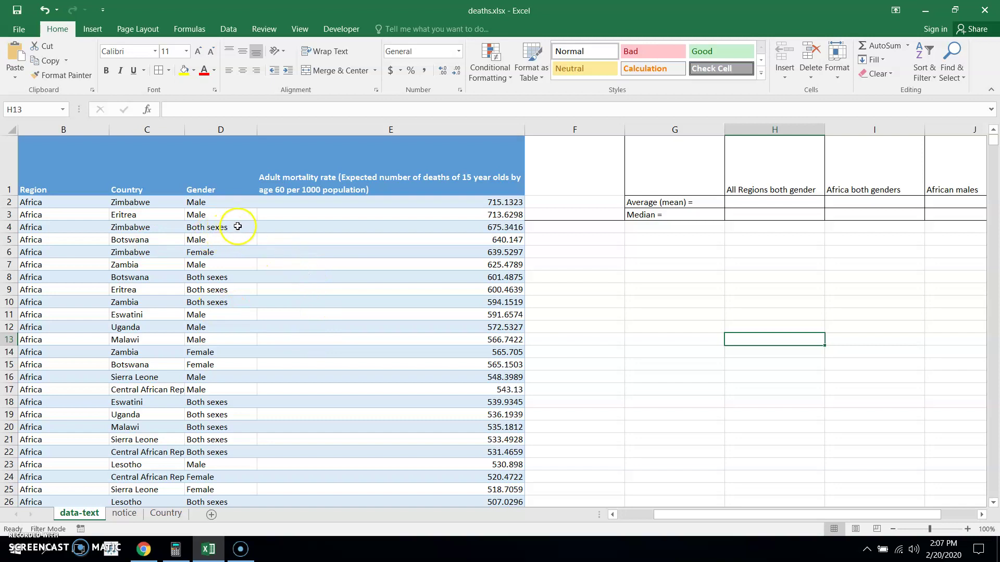
click(219, 203)
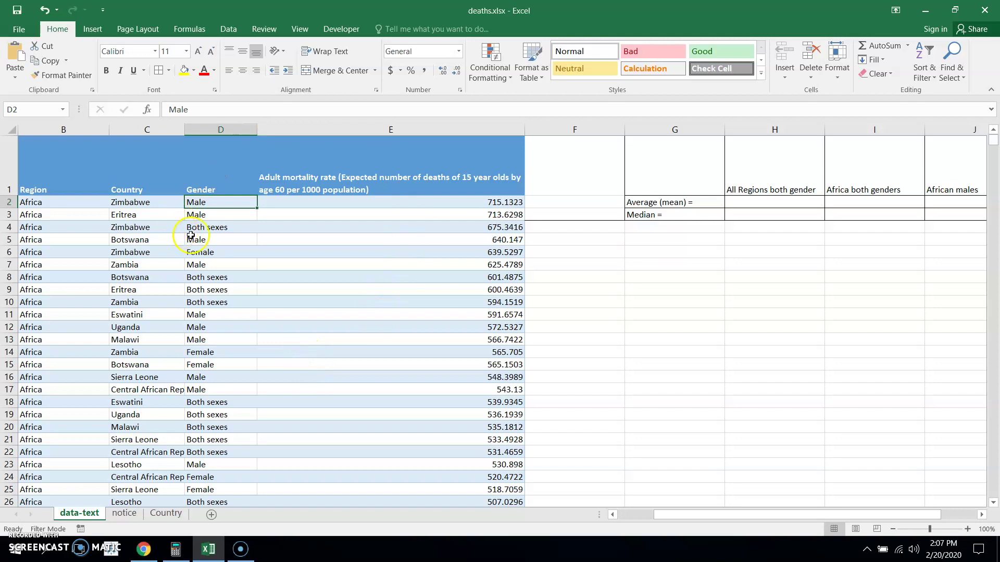
click(93, 30)
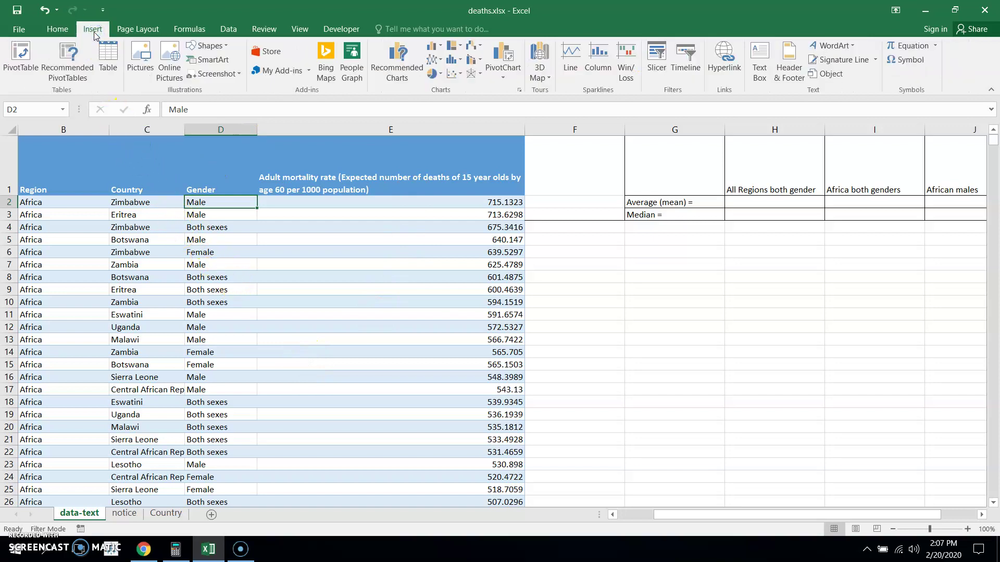
click(100, 56)
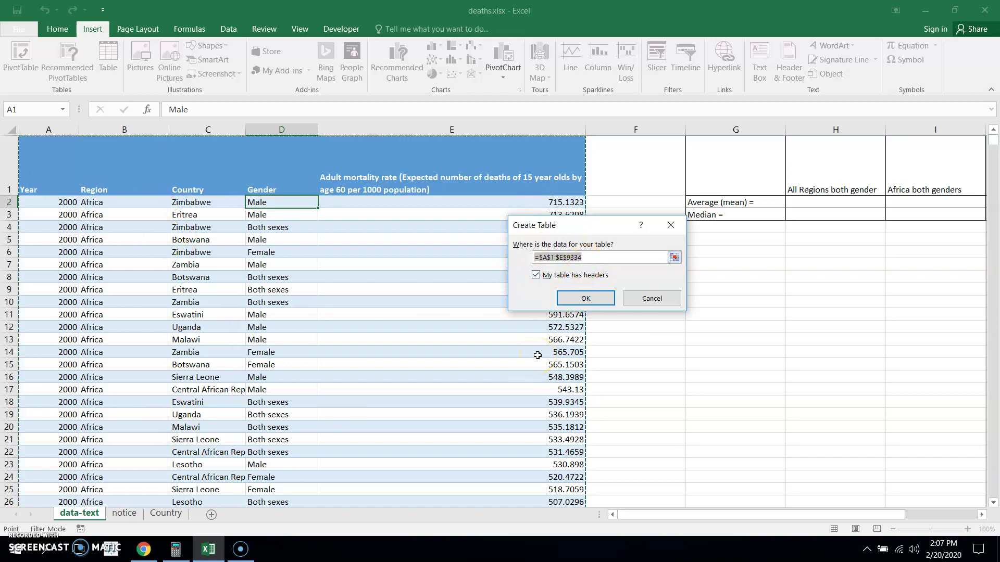
click(586, 299)
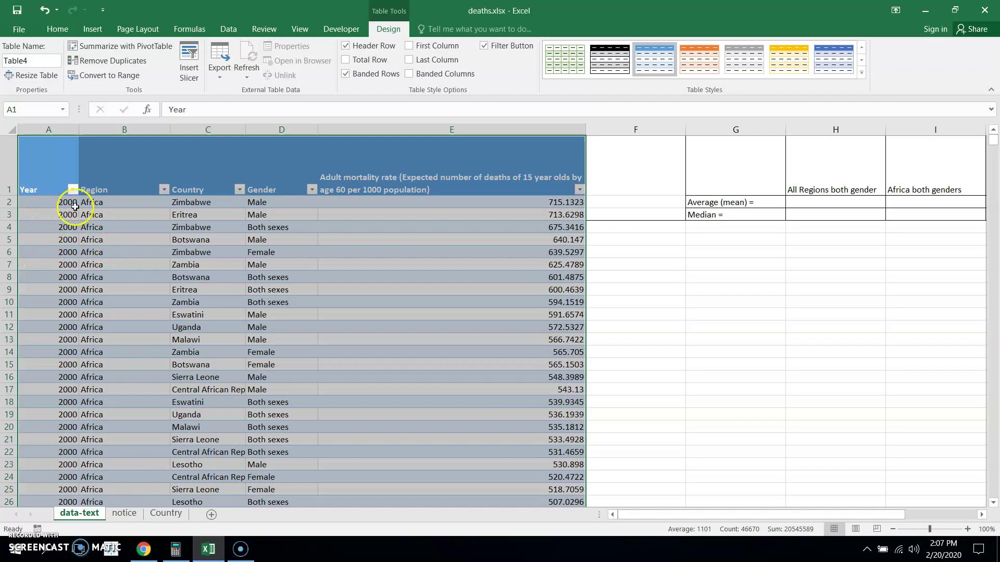
Sort the table by Year from largest to smallest.
click(73, 189)
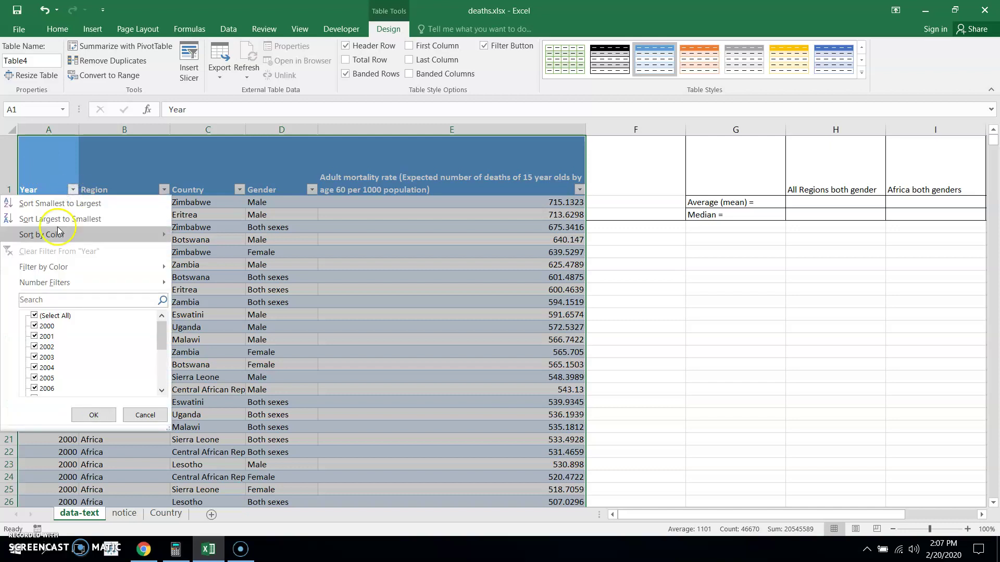
drag(162, 336, 157, 309)
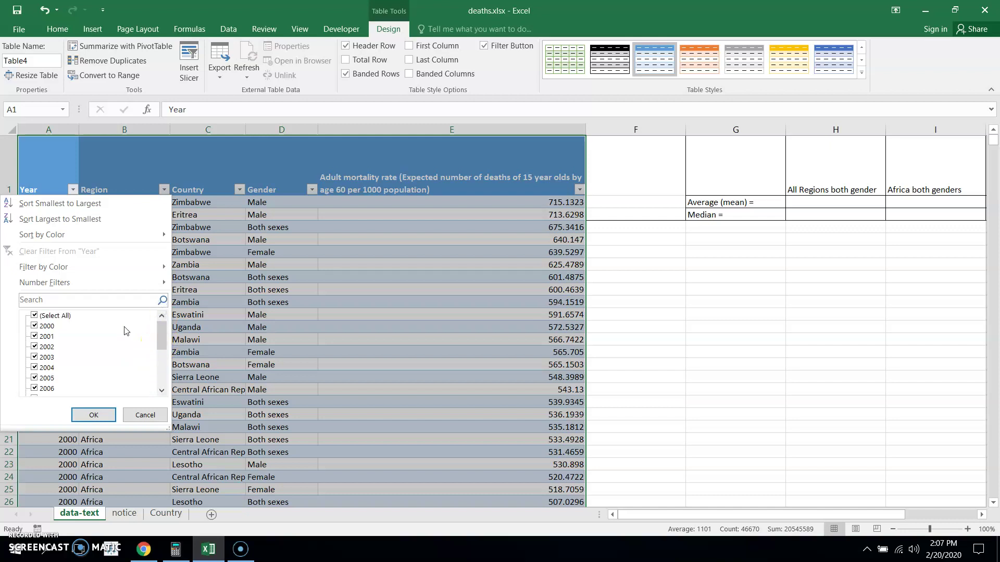
click(66, 220)
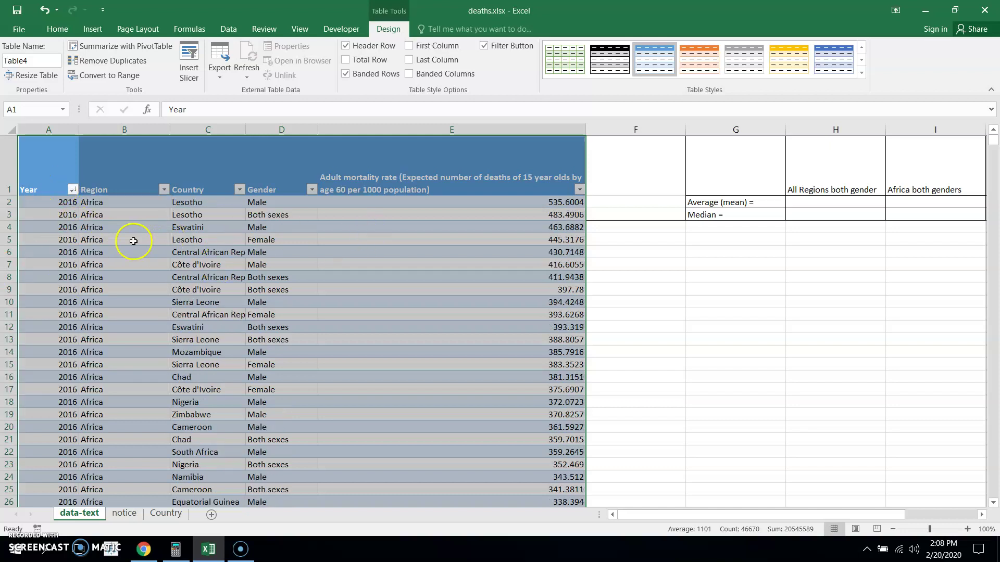
Filter the Year column to show only 2003.
click(72, 190)
click(34, 315)
click(34, 357)
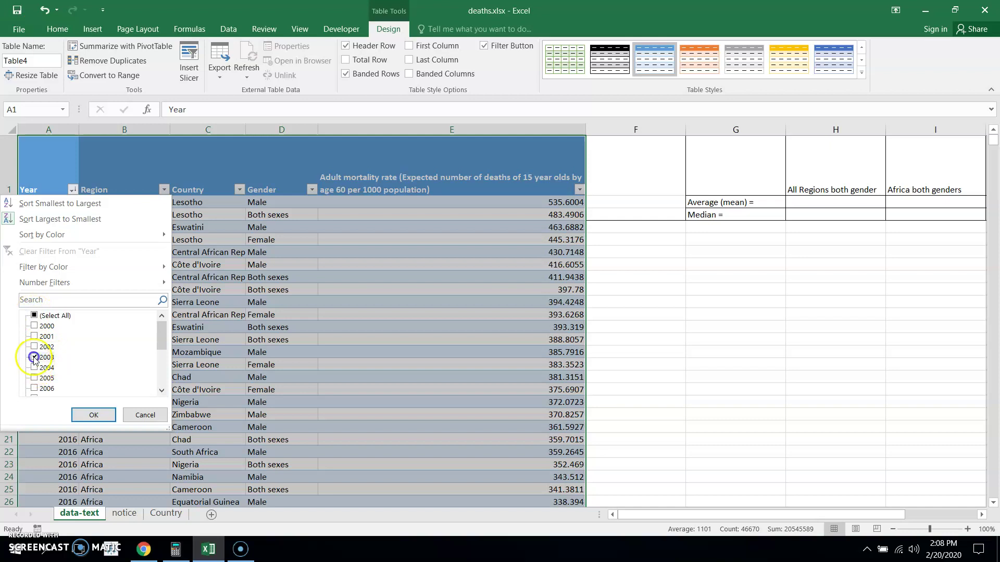
click(93, 414)
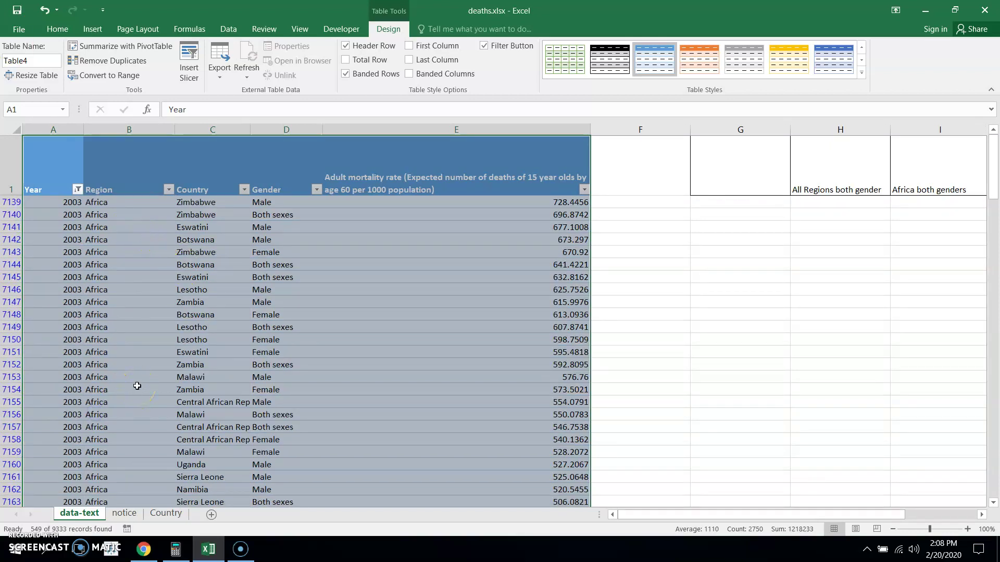
Reselect all years in the Year column's filter.
click(78, 191)
click(35, 315)
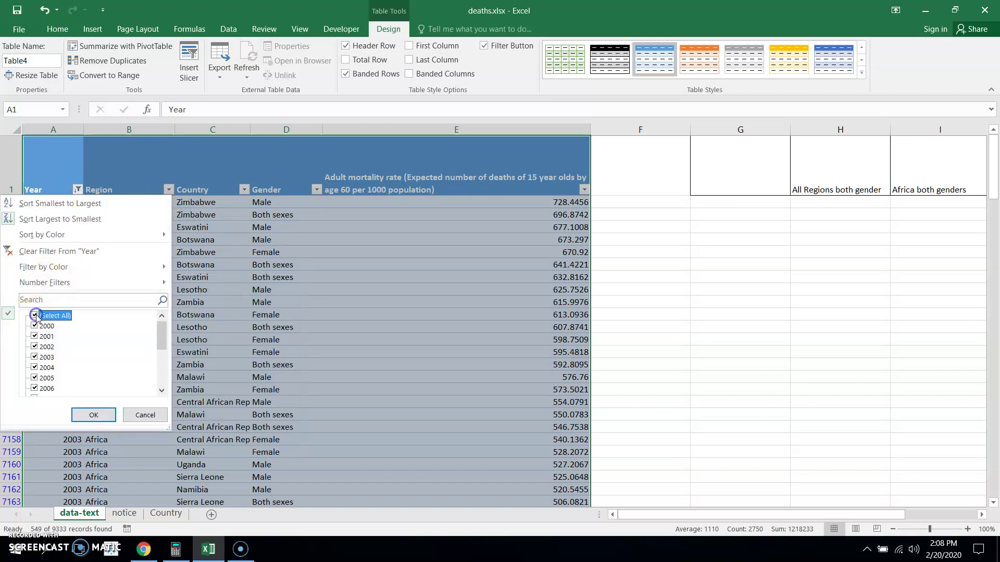
click(94, 415)
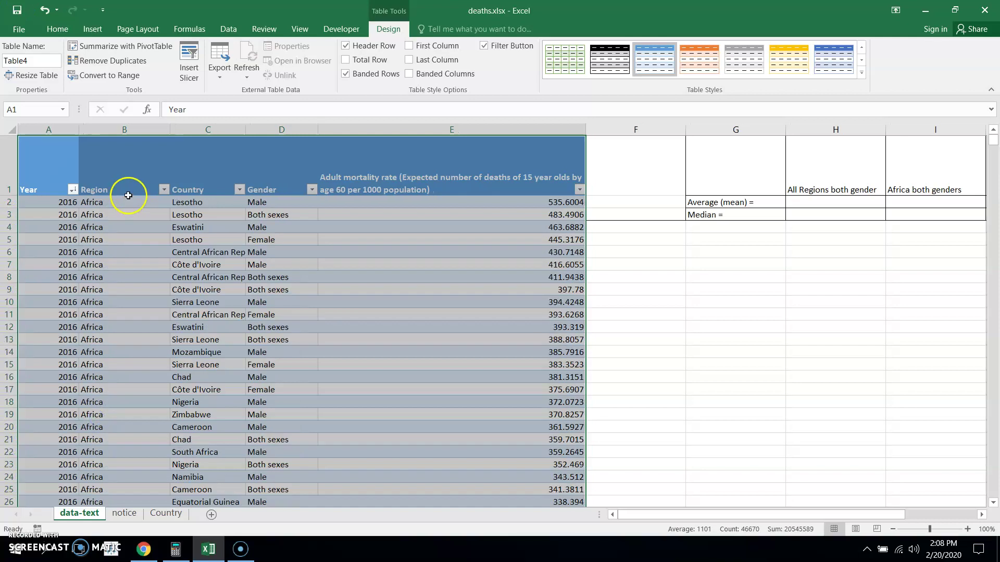
Filter the Region column to show only Eastern Mediterranean.
click(163, 190)
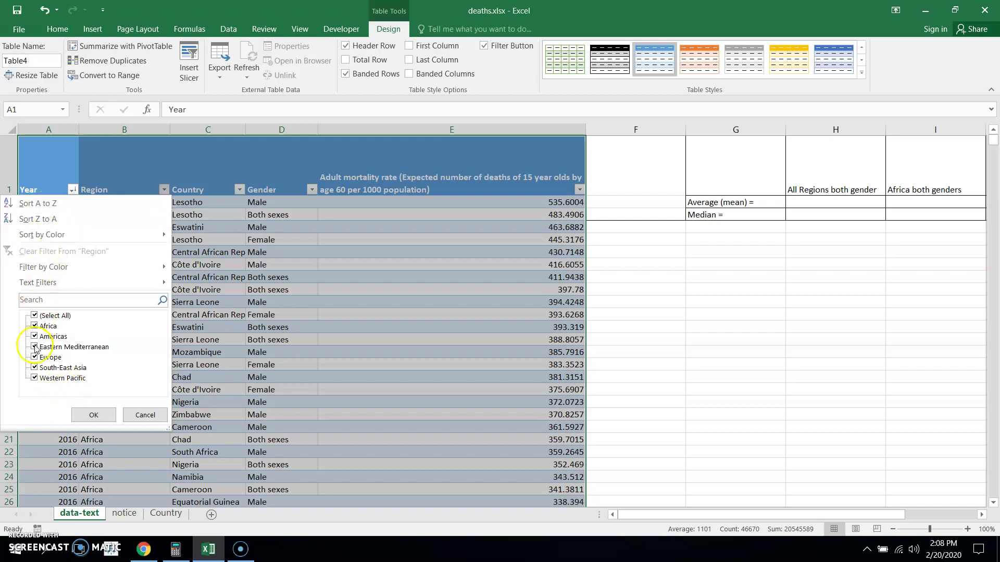
click(35, 315)
click(35, 347)
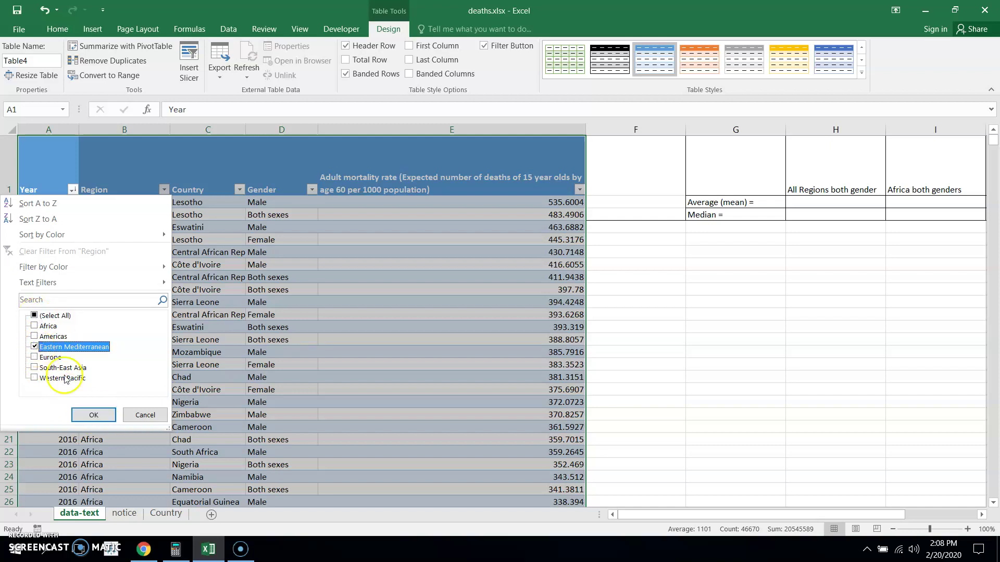
click(96, 415)
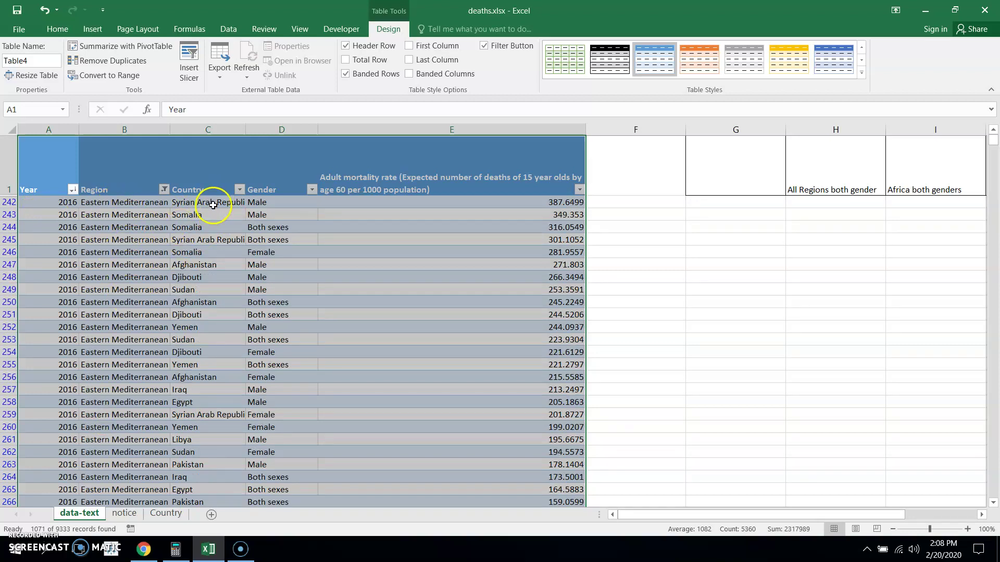
Filter the Country column to show only Afghanistan, Egypt and Iran (Islamic Republic of).
click(239, 190)
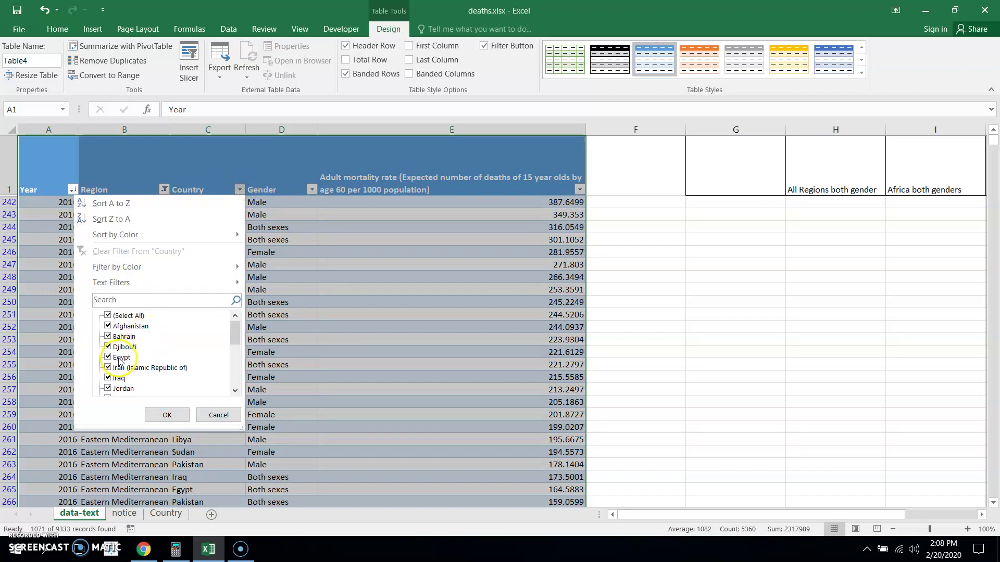
click(108, 316)
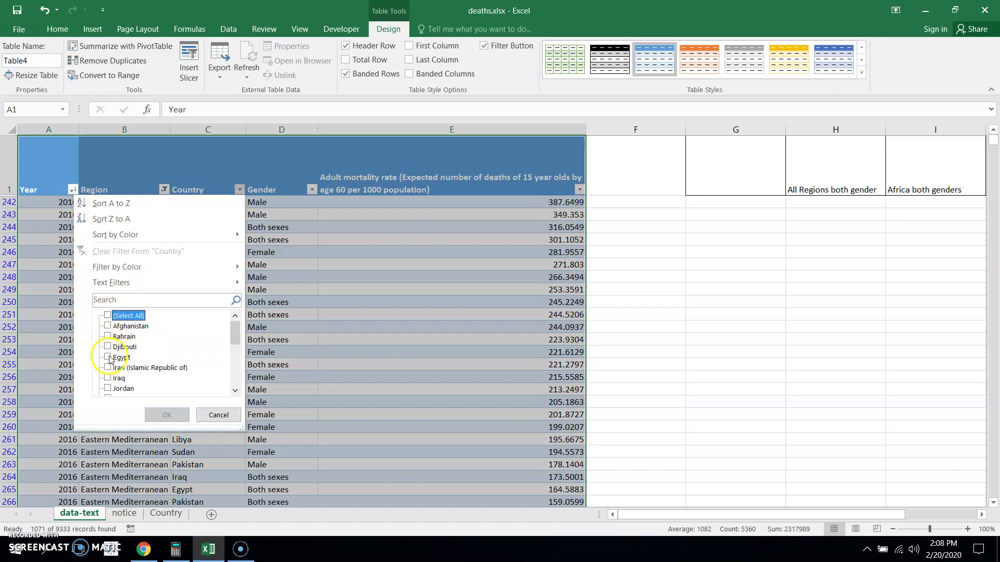
click(108, 325)
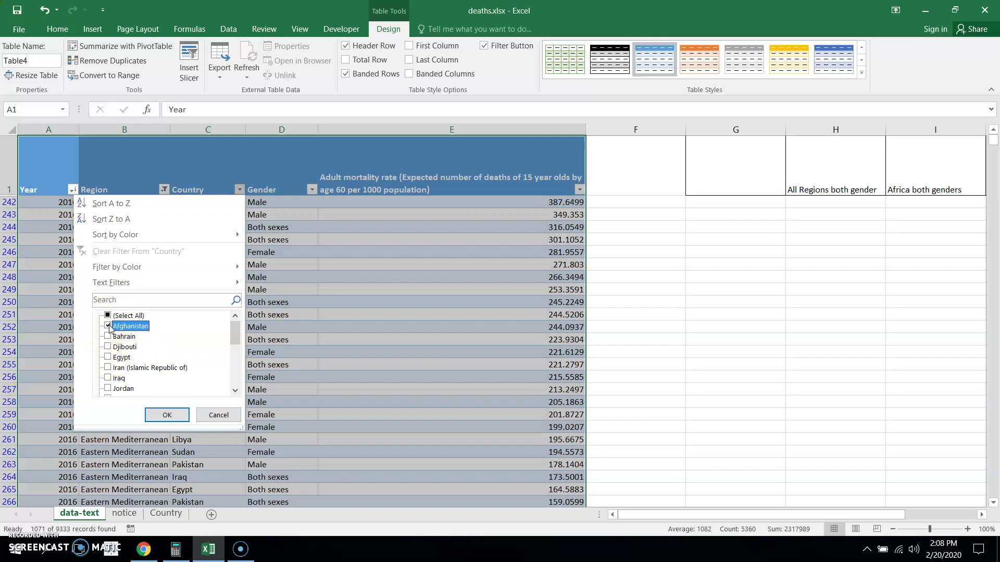
click(108, 357)
click(108, 367)
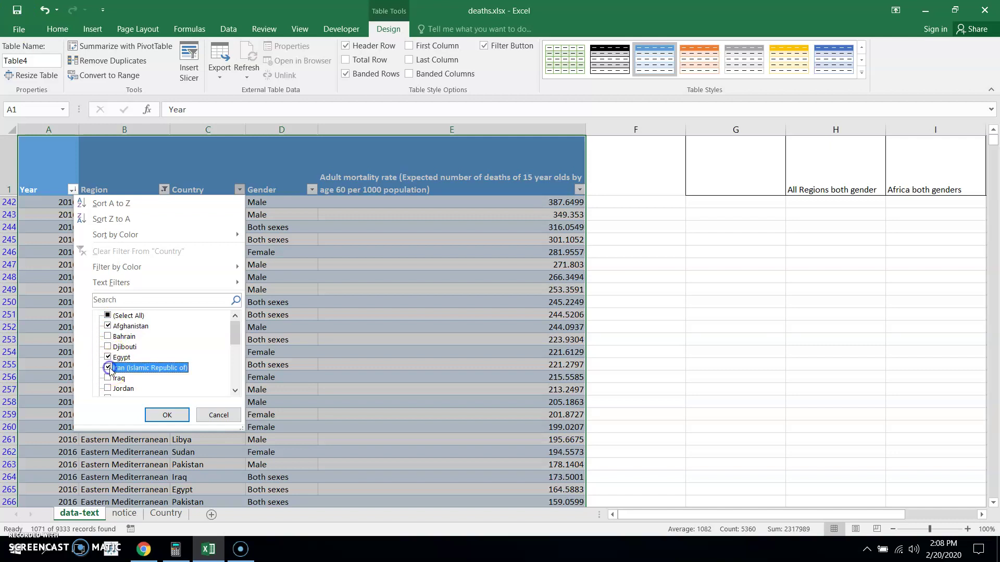
click(167, 414)
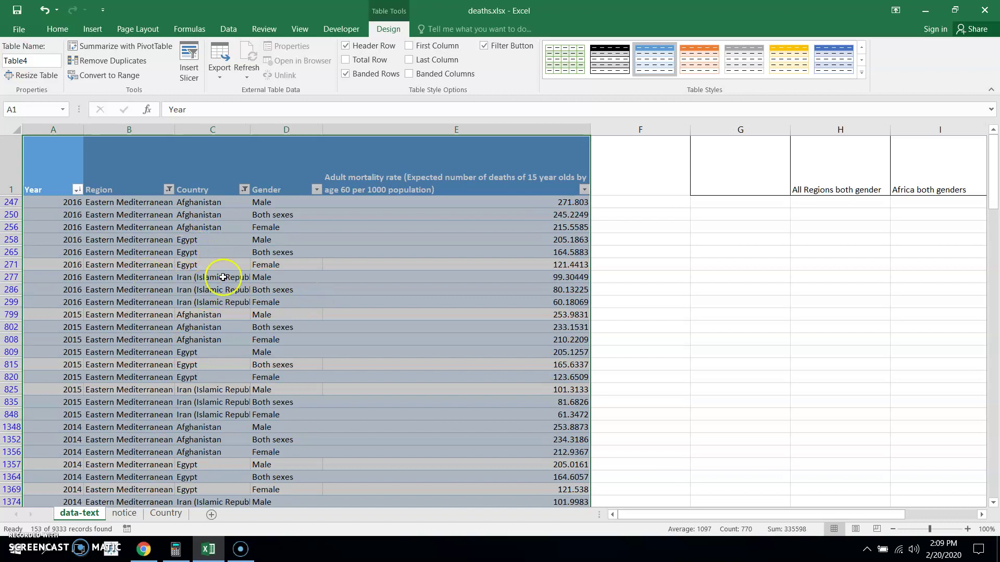
Filter the Gender column to show only Male.
click(316, 190)
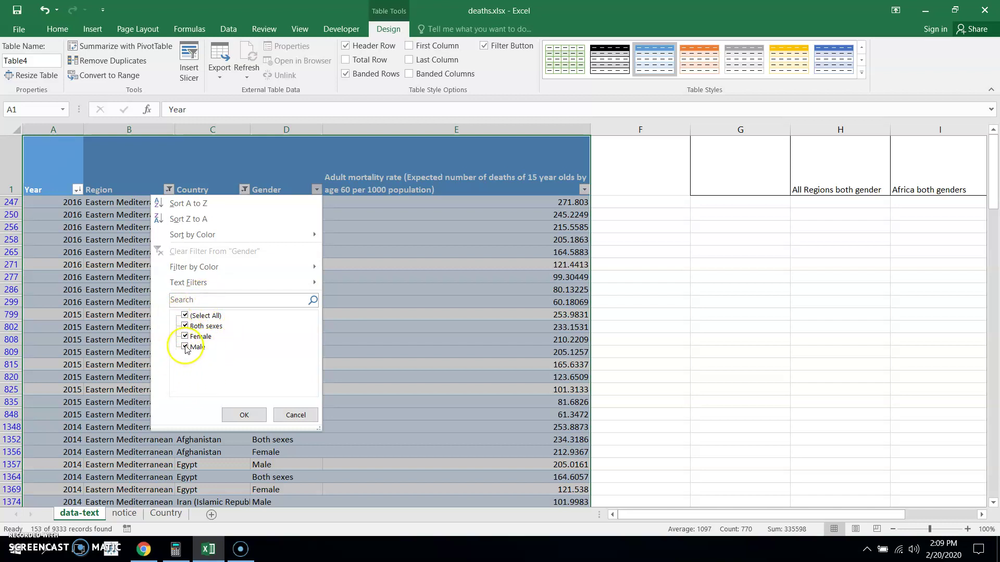
click(186, 316)
click(185, 347)
click(242, 415)
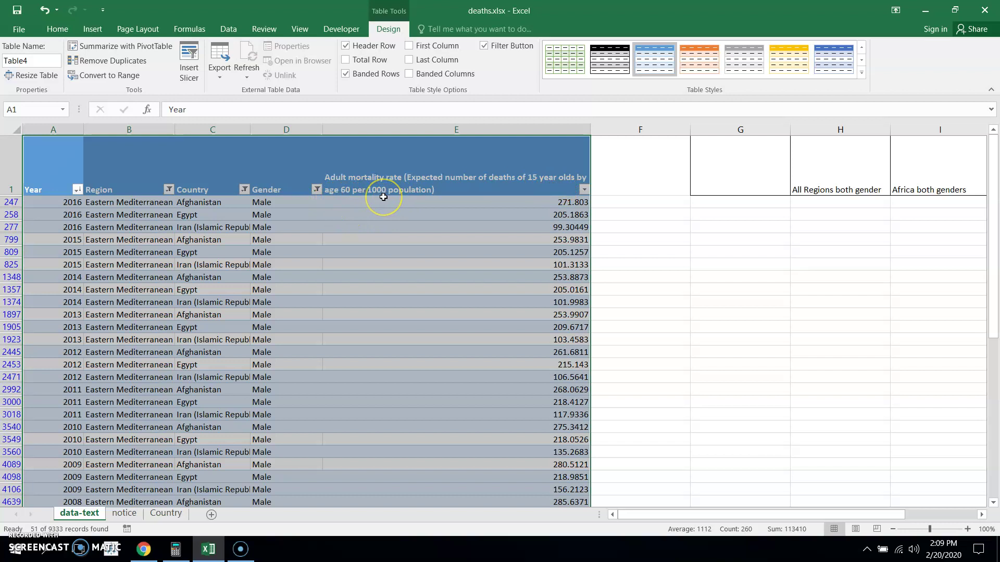
Calculate the 2016 Afghan male mortality rate as a proportion in cell G277 with the formula =271.803/1000.
click(568, 203)
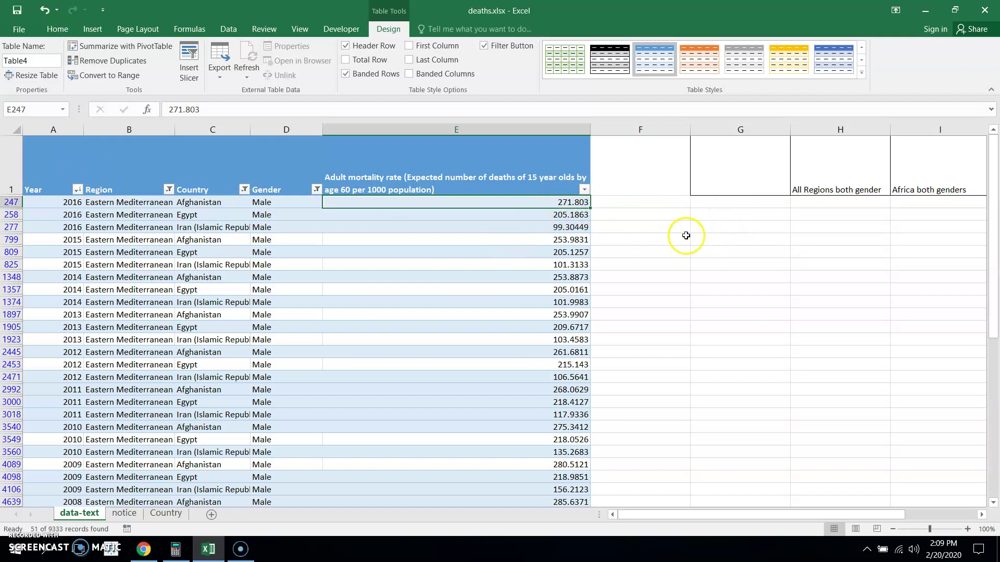
click(738, 227)
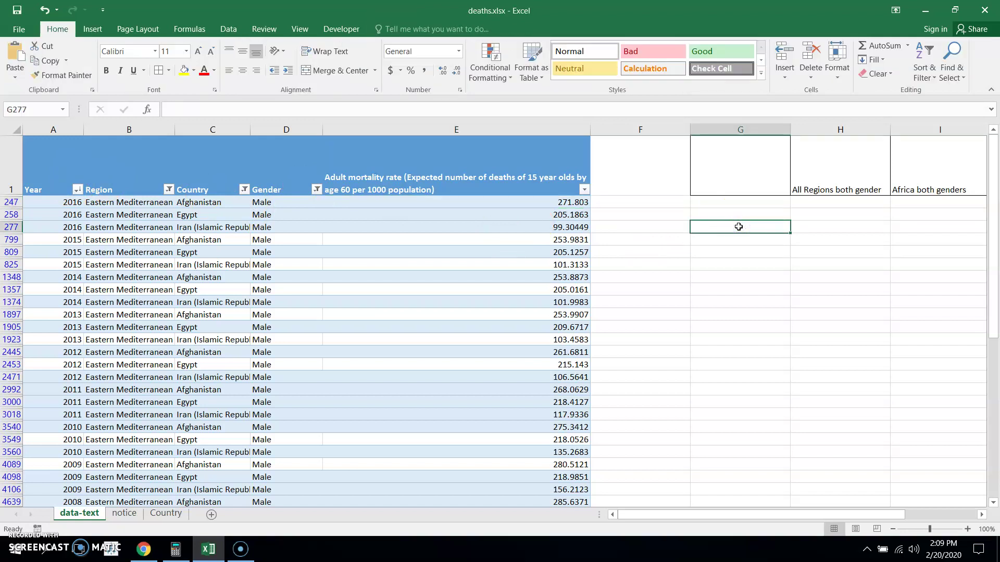
text(=271.803/100)
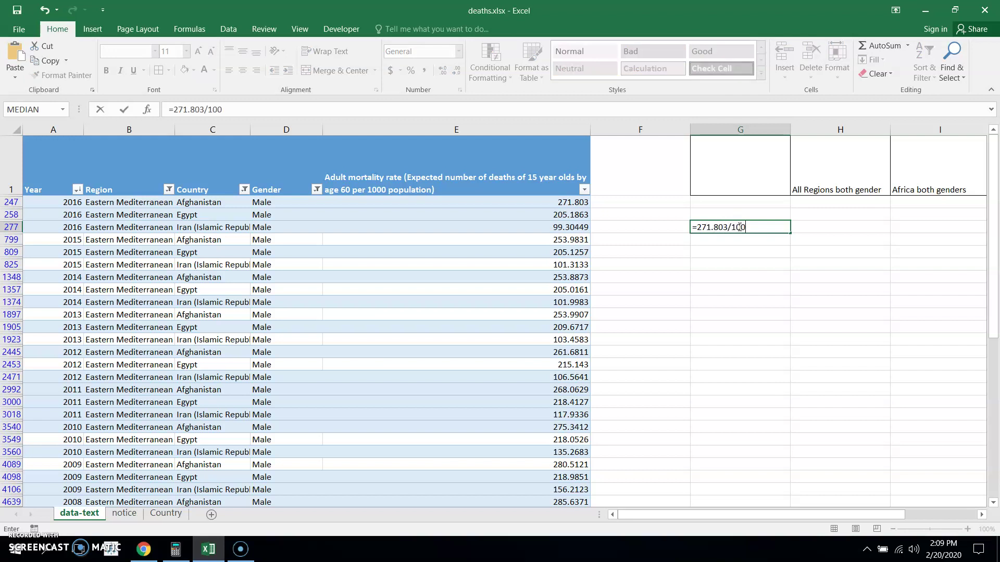
text(0)
key(Return)
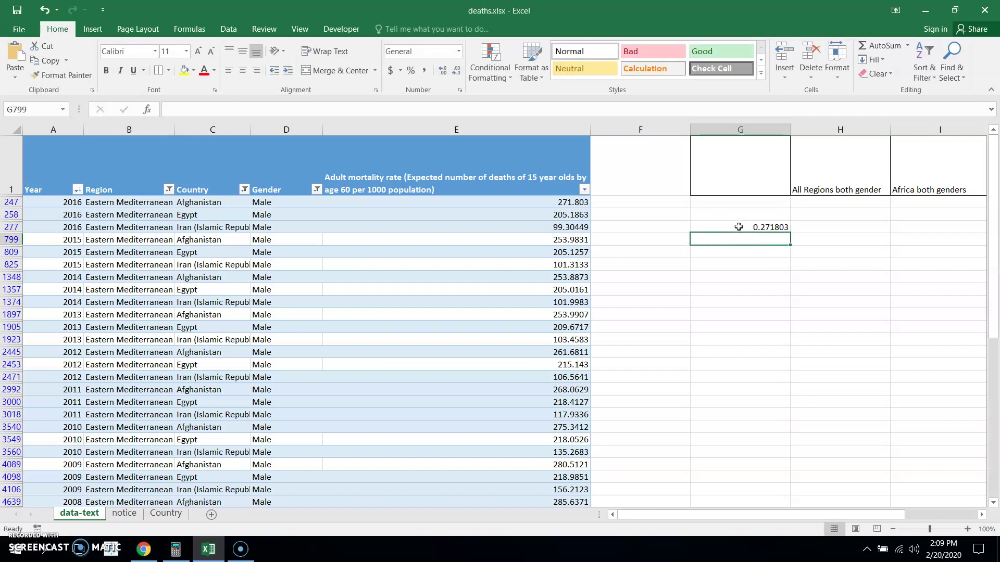
Format cell G277 as Percentage.
click(772, 227)
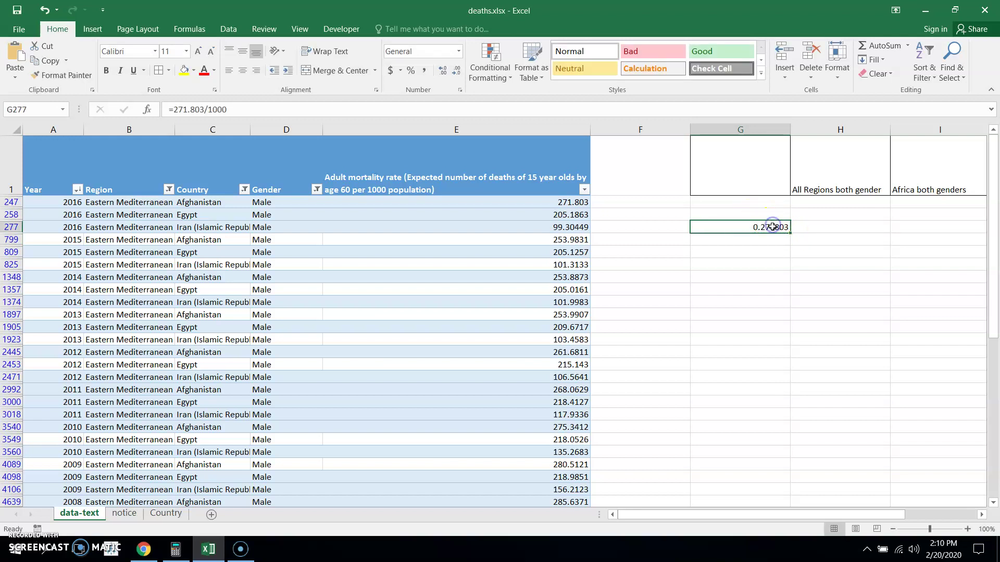
right_click(773, 227)
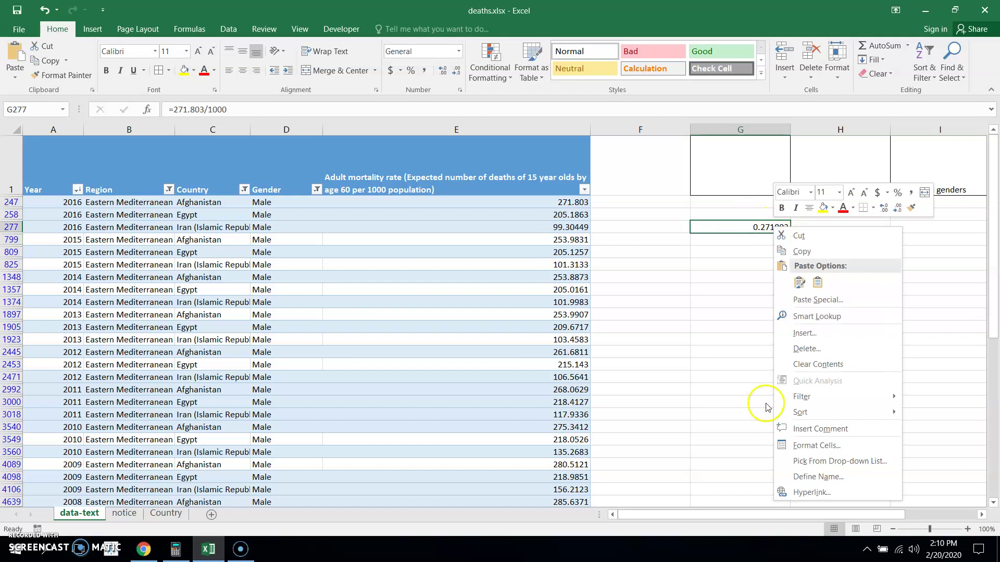
click(813, 445)
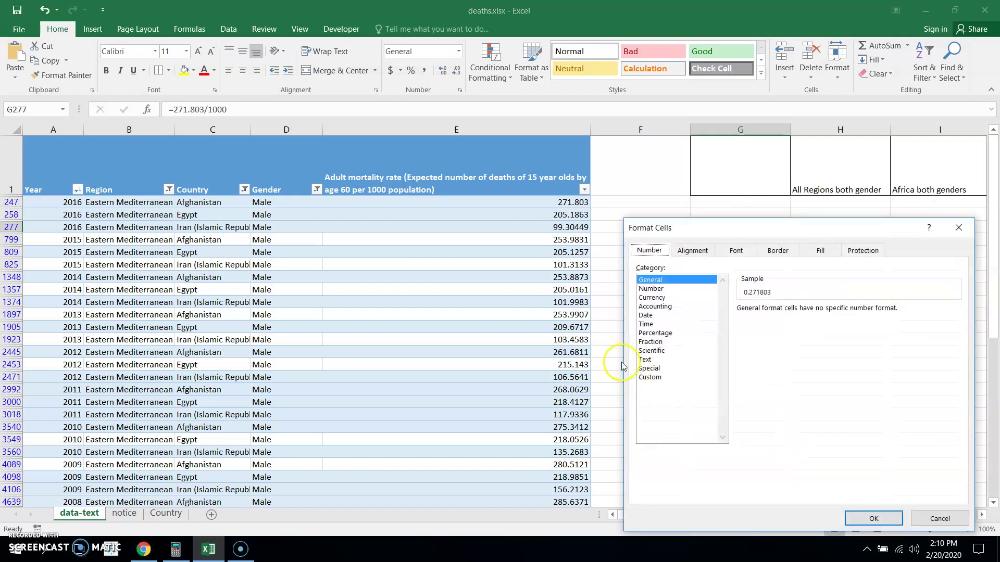
click(655, 332)
click(872, 518)
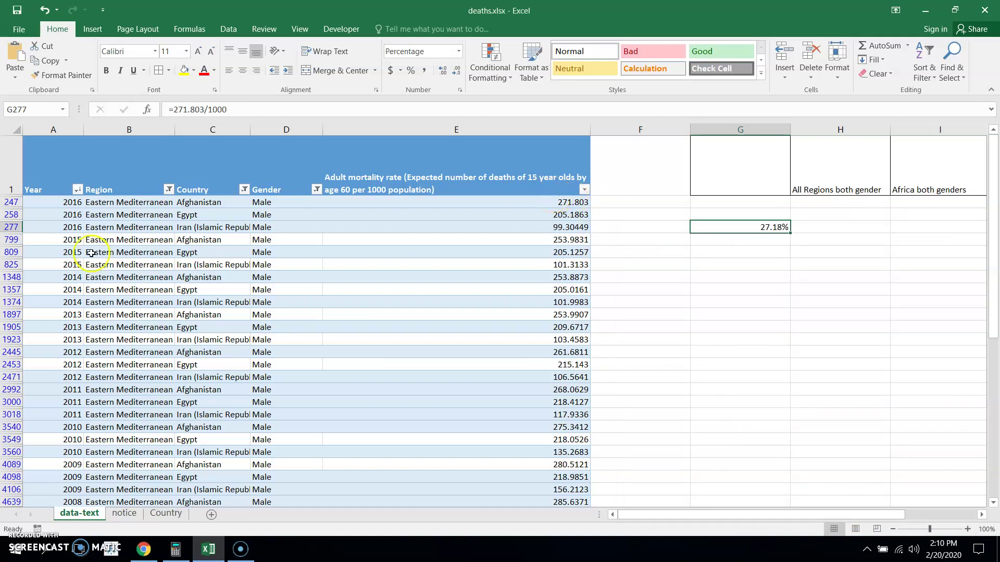
Compare the year, country, gender and mortality rate in row 247 with the percentage in cell G277.
click(55, 206)
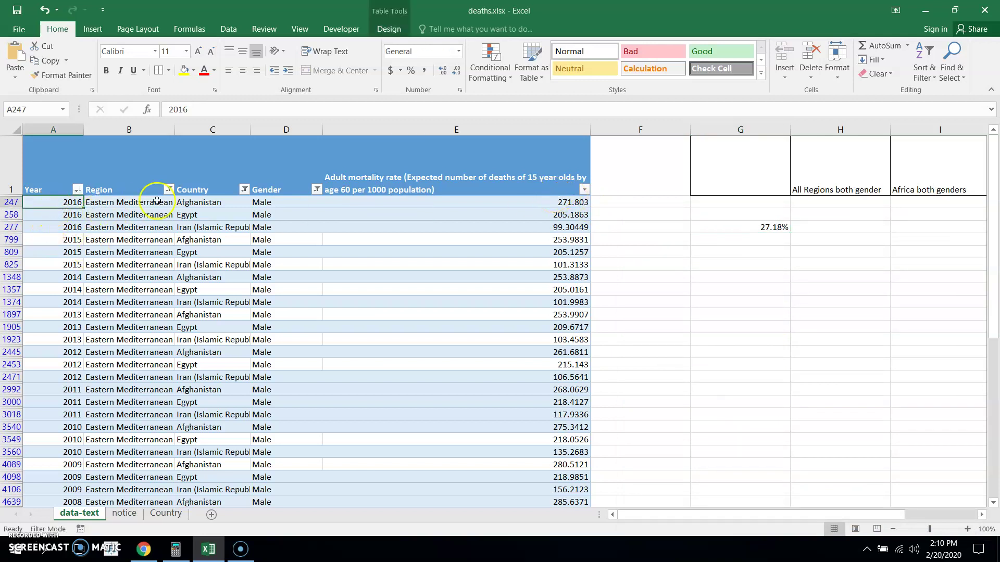
click(205, 201)
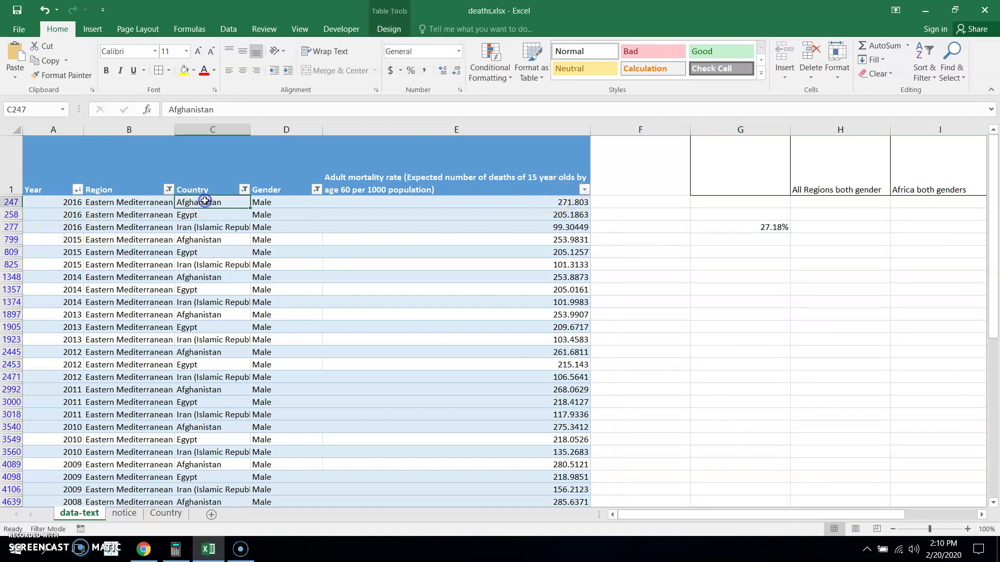
click(279, 201)
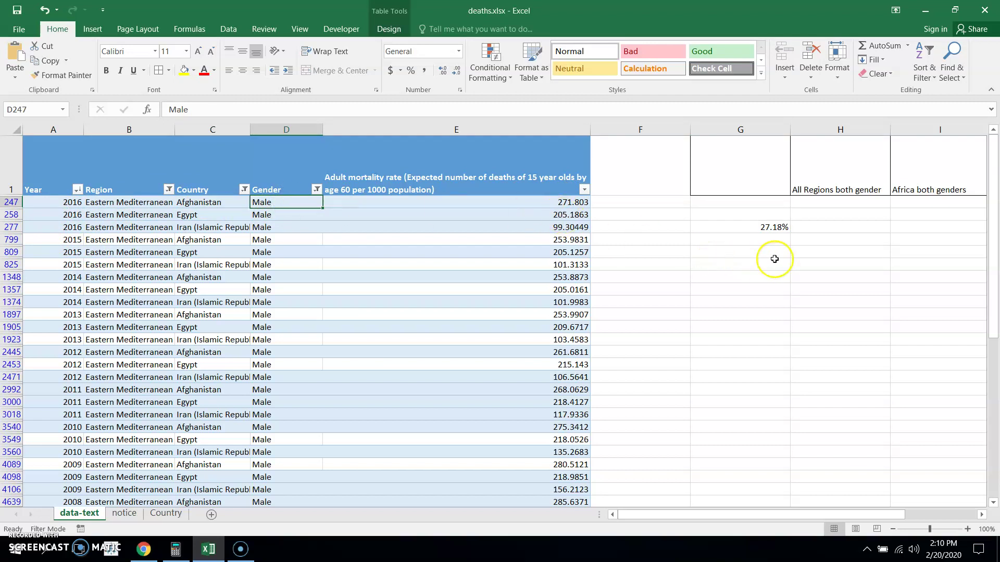
click(747, 228)
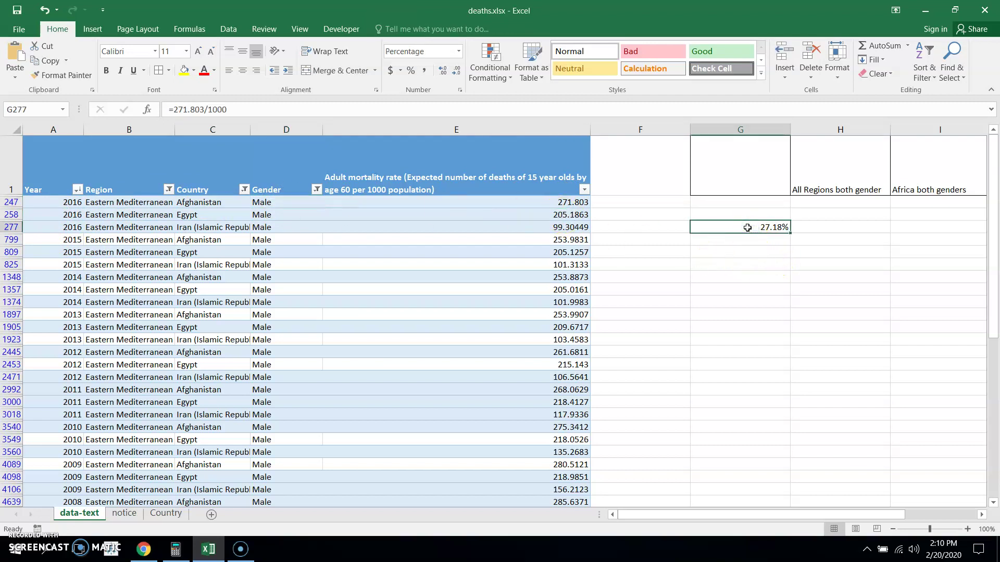
click(541, 201)
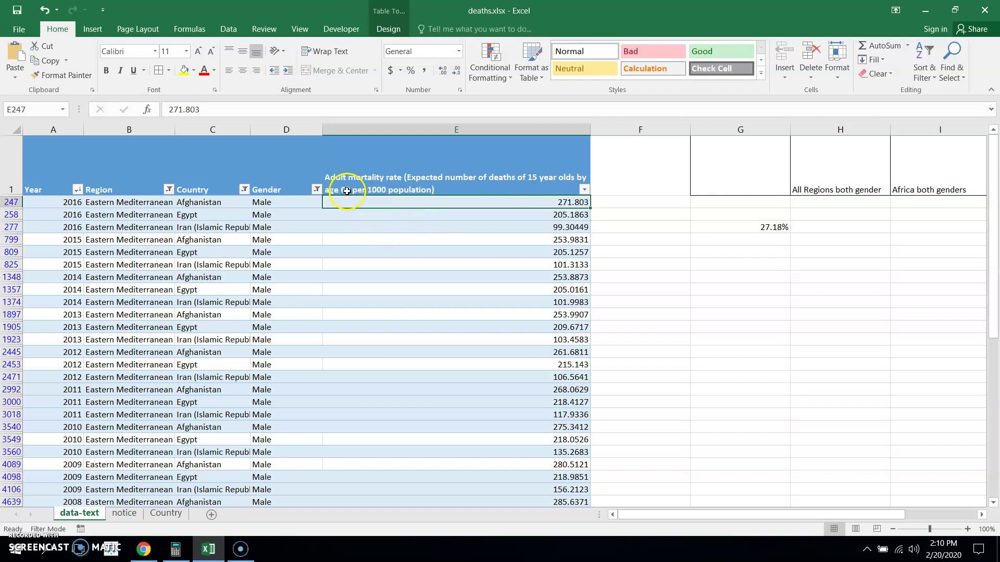
Clear the percentage calculation from cell G277.
click(770, 225)
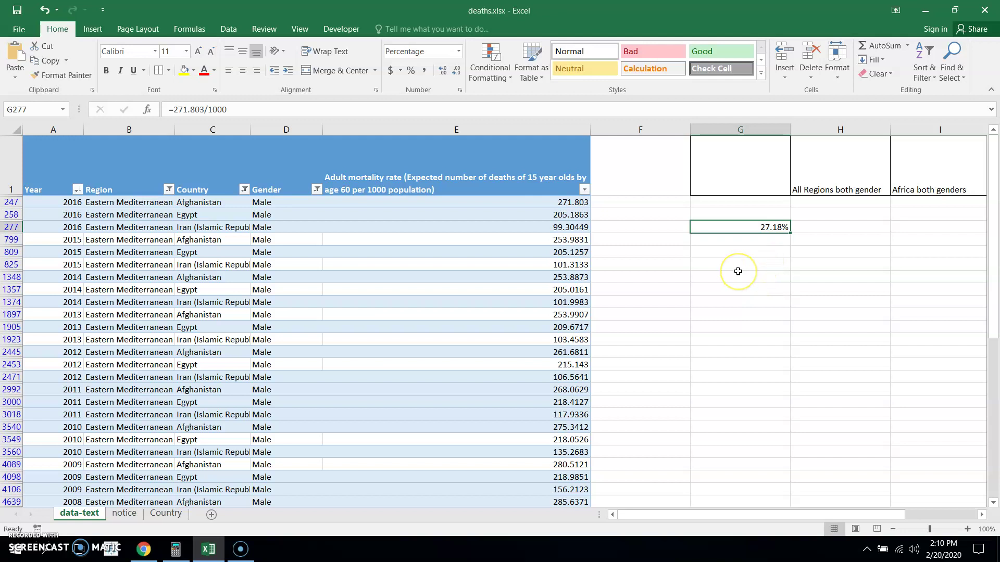
click(740, 224)
key(Delete)
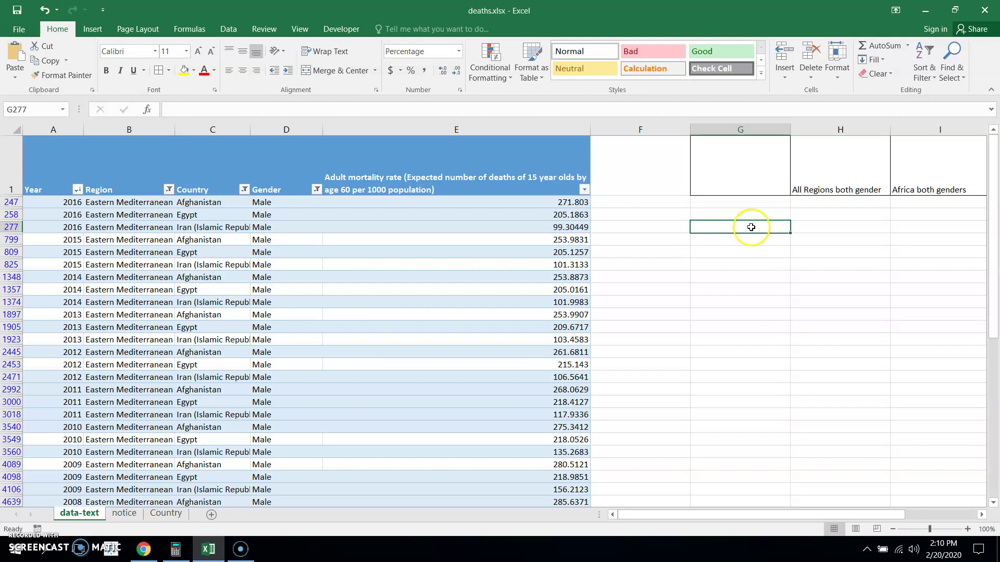
Reset the Region column filter so that all regions are selected.
click(78, 190)
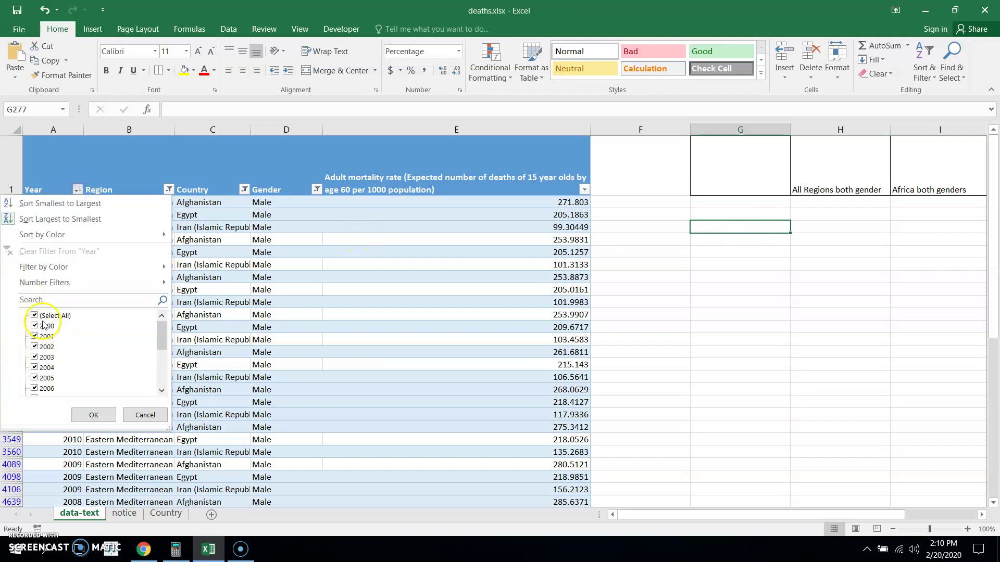
key(Escape)
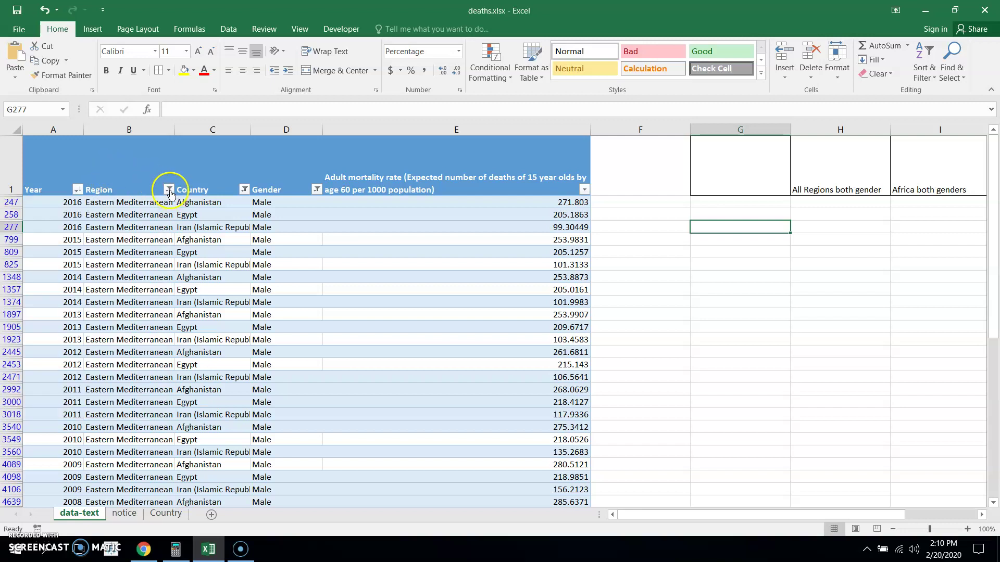
click(169, 189)
click(48, 317)
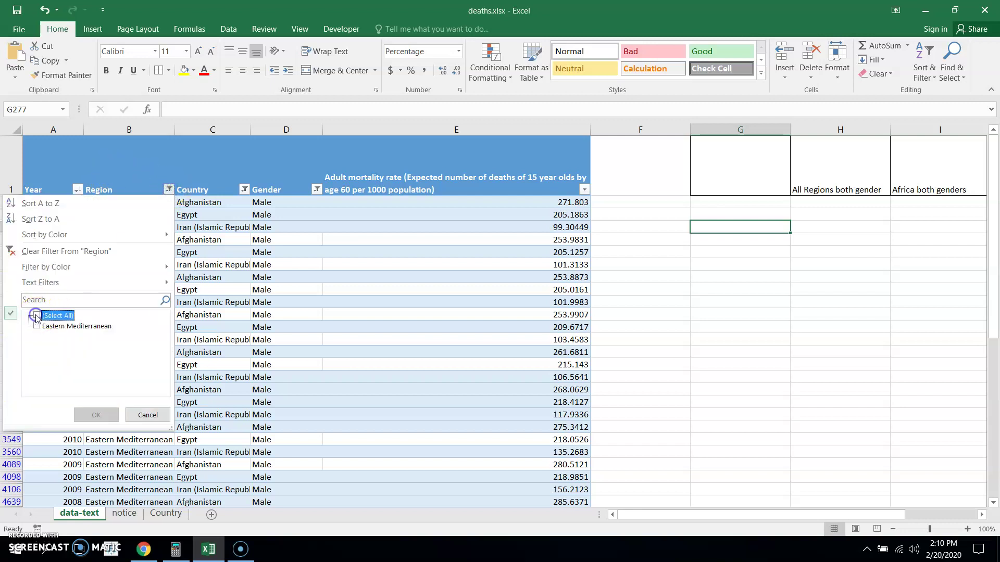
click(44, 318)
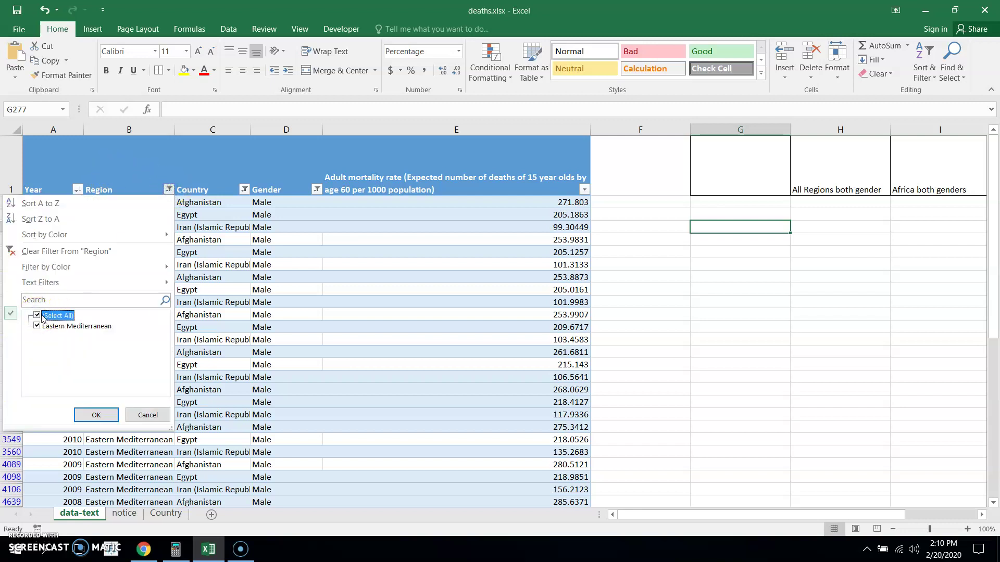
click(96, 415)
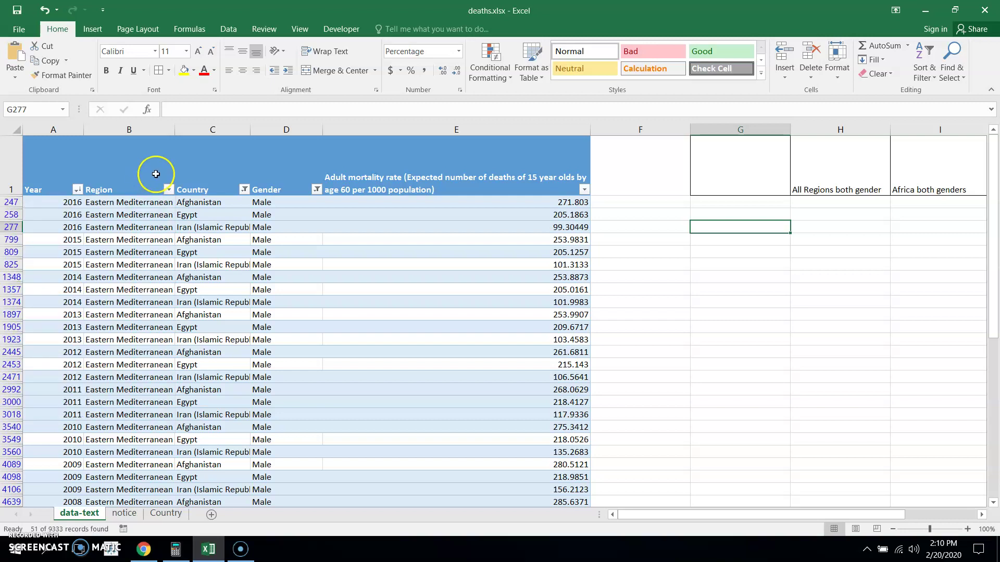
Reset the Country and Gender column filters so that all countries and all gender categories are selected.
click(244, 190)
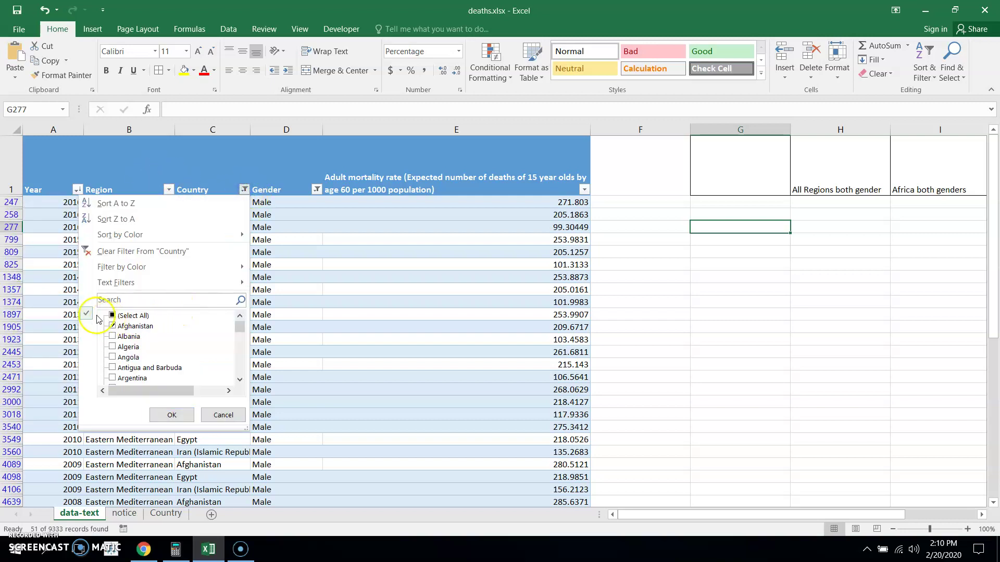
click(114, 315)
click(172, 414)
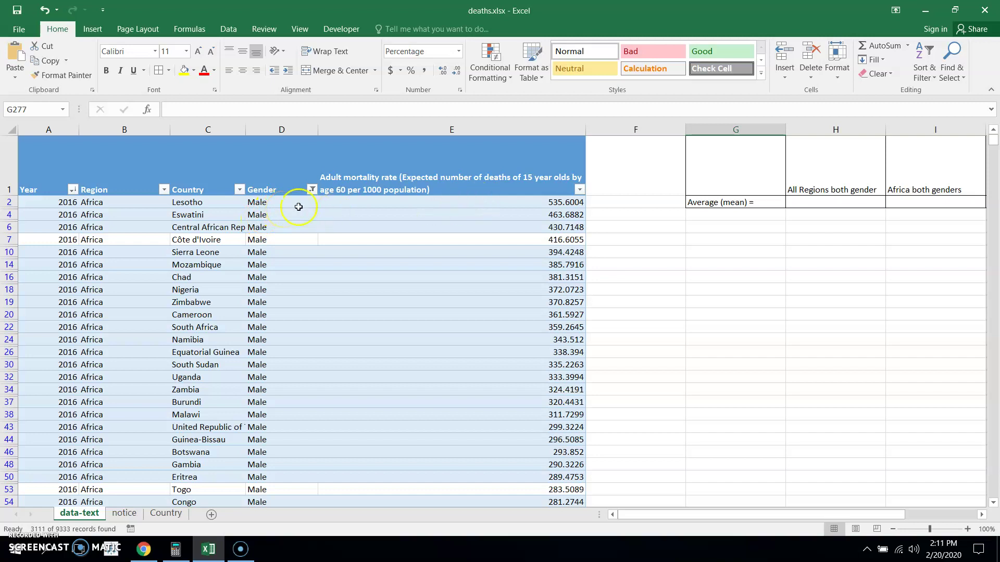
click(313, 192)
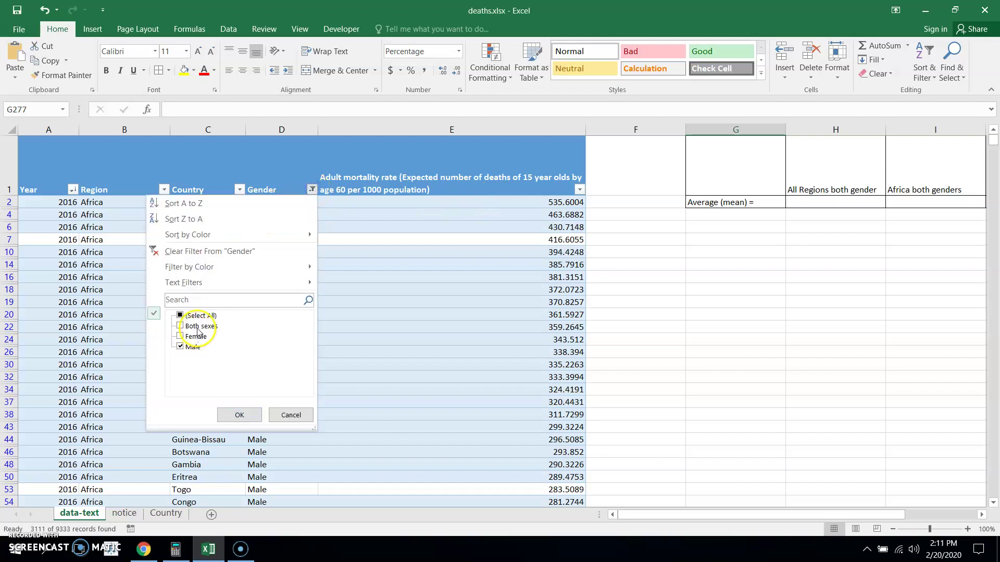
click(181, 315)
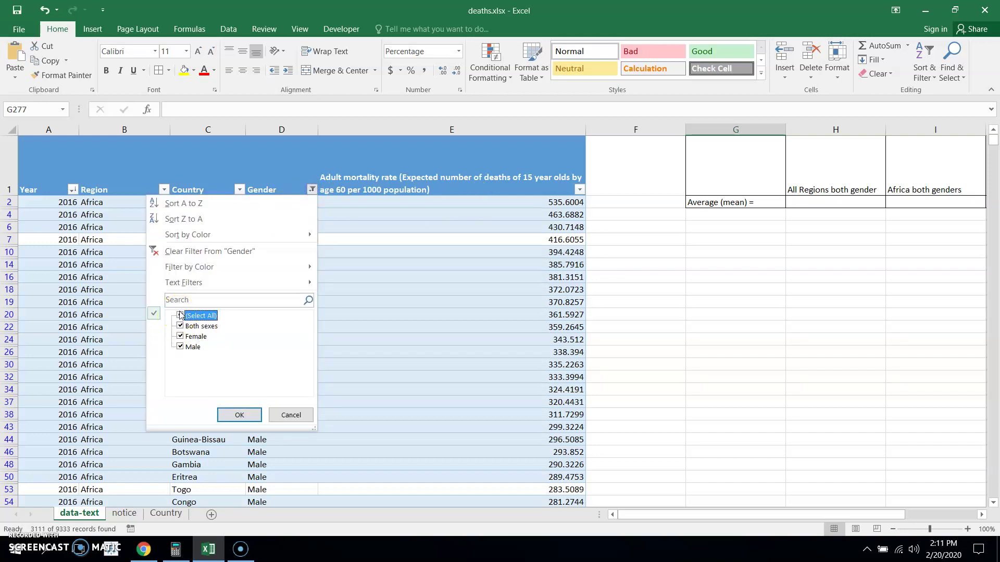
click(239, 415)
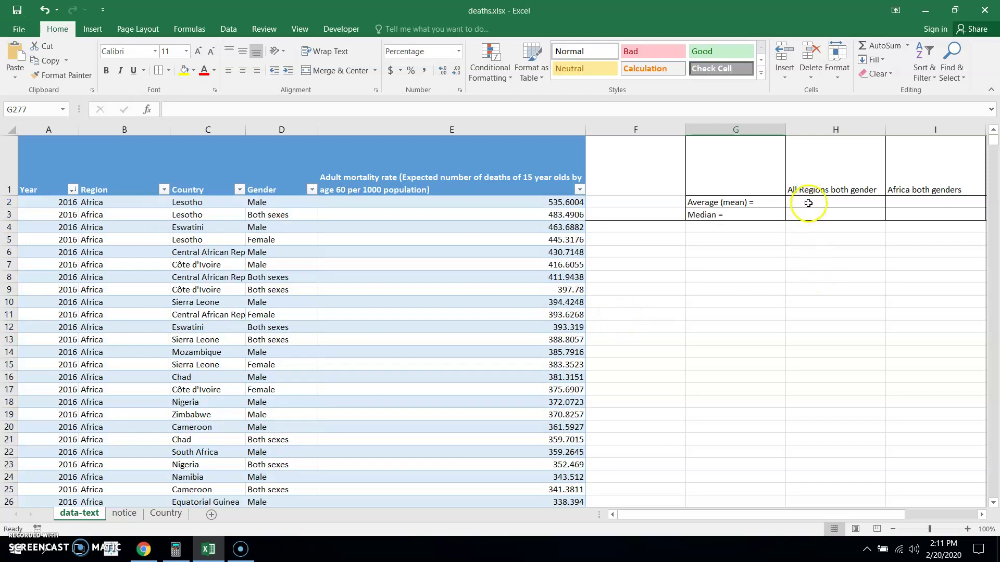
Calculate the mean mortality rate for all regions and both genders in cell H2 with the formula =AVERAGE(E:E).
drag(843, 516, 860, 513)
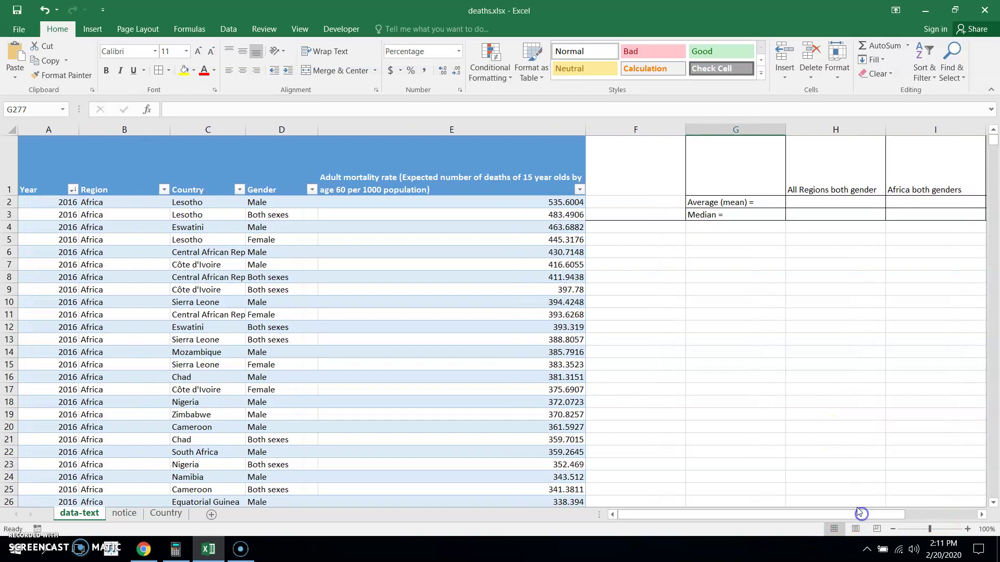
click(836, 201)
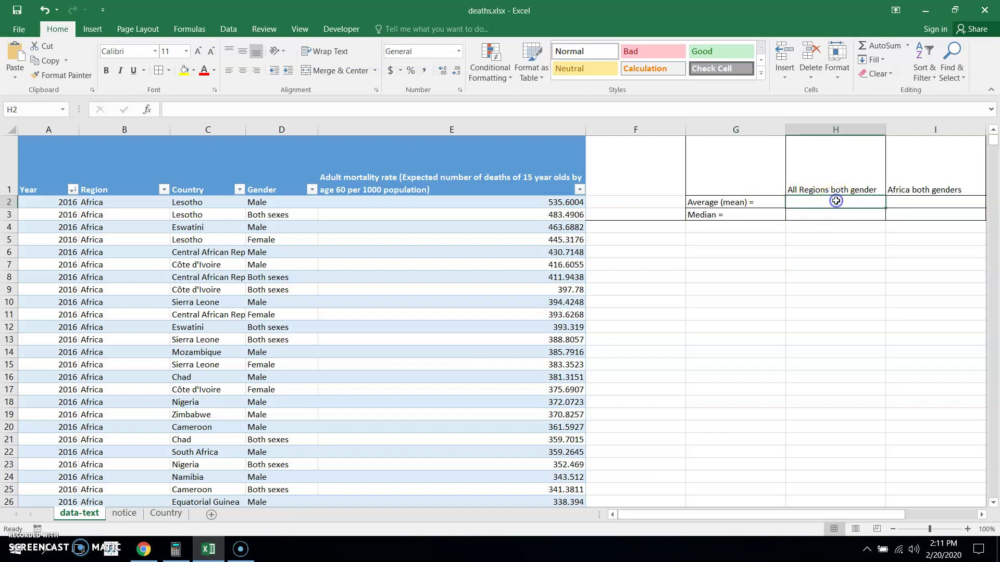
text(=aver)
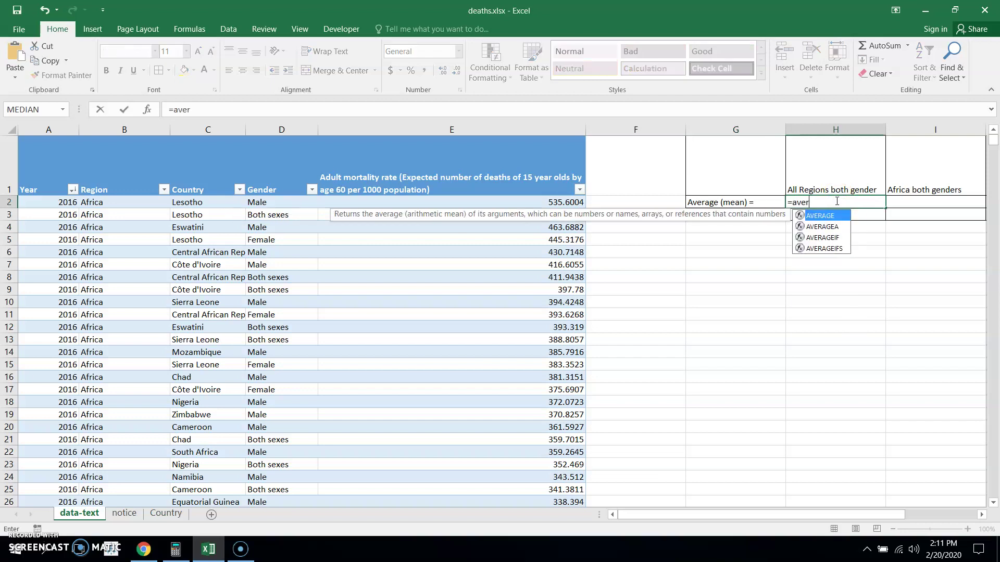
text(age()
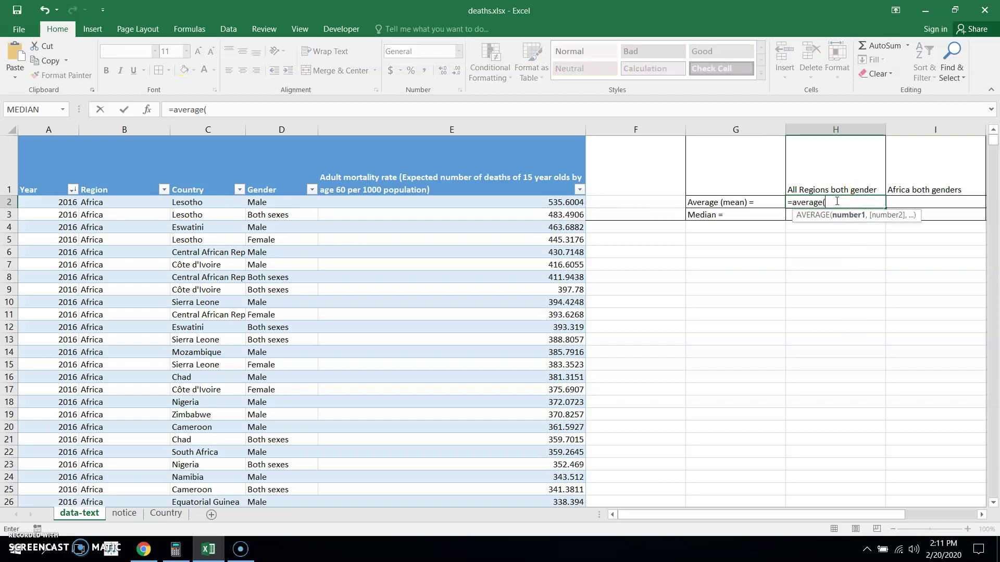
click(484, 130)
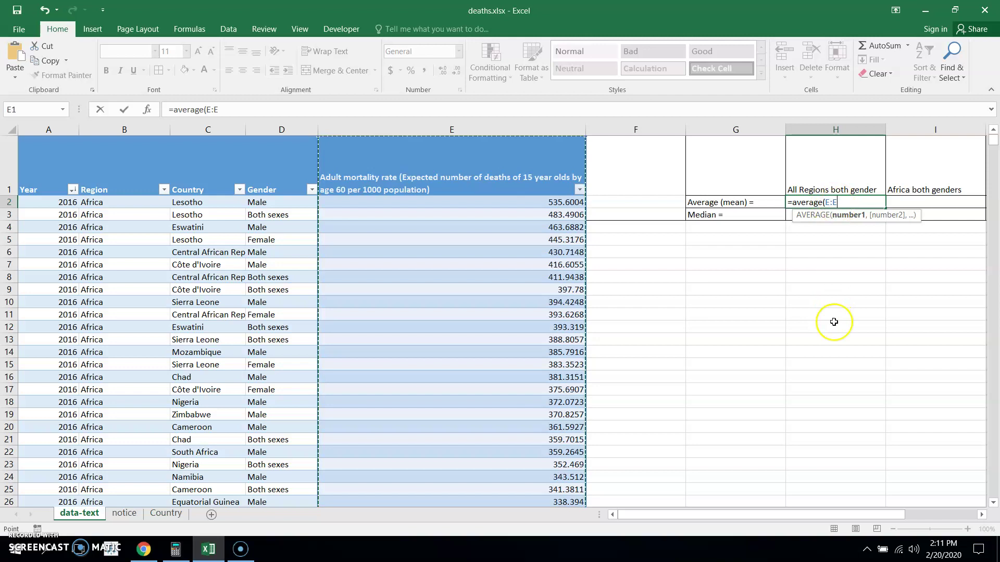
text())
key(Return)
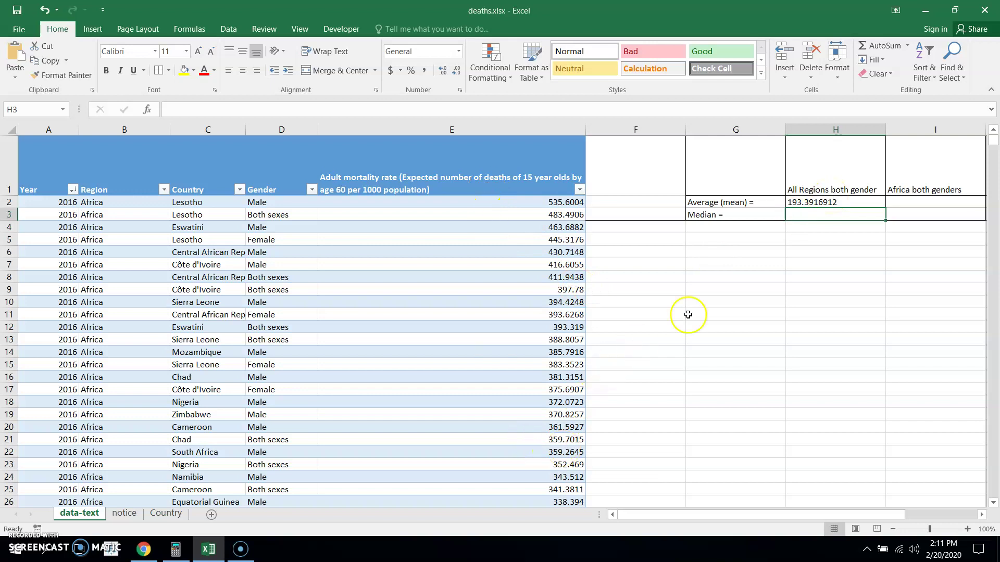
Calculate the median mortality rate for all regions and both genders in cell H3 with the formula =MEDIAN(E:E).
click(806, 215)
text(=me)
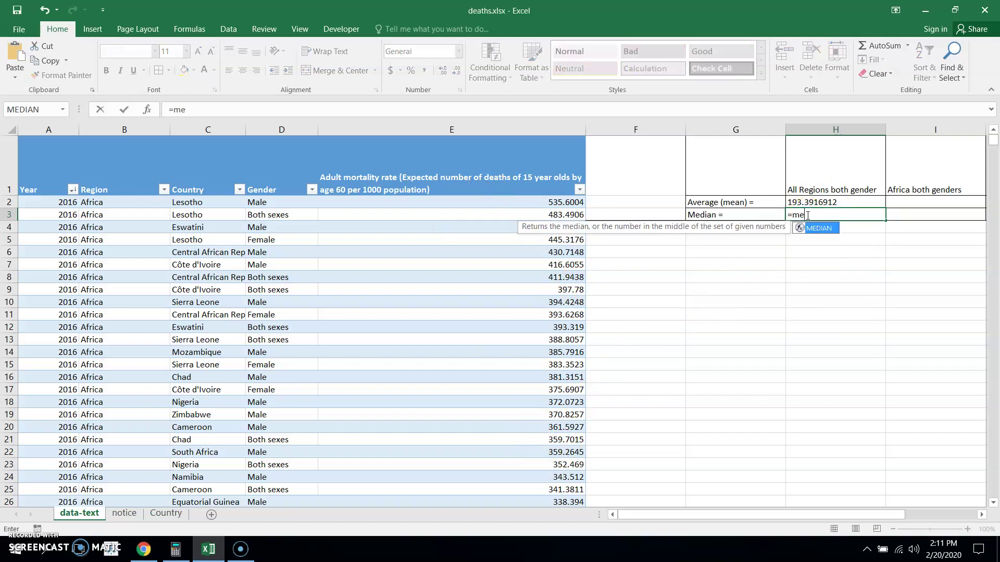
text(dian()
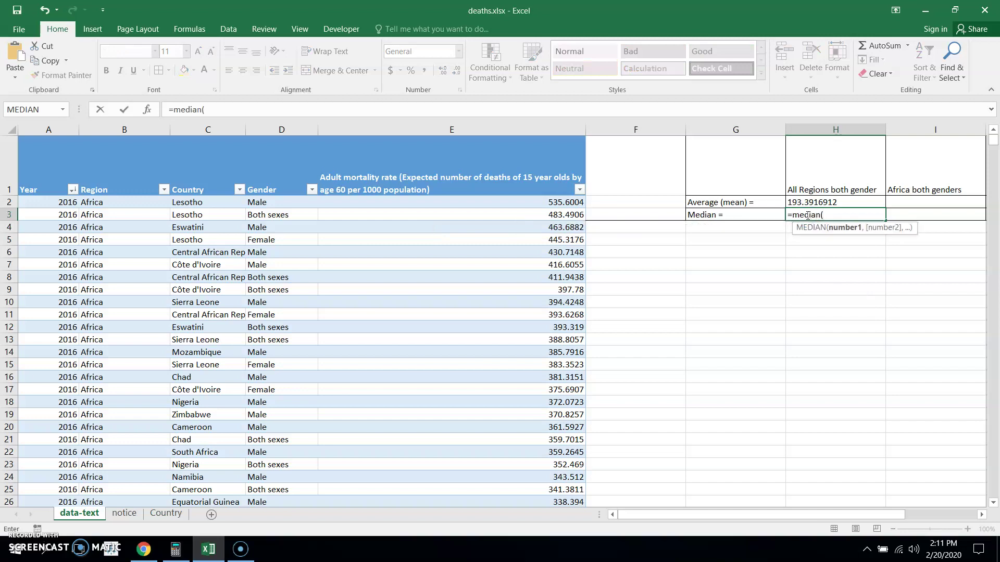
click(480, 129)
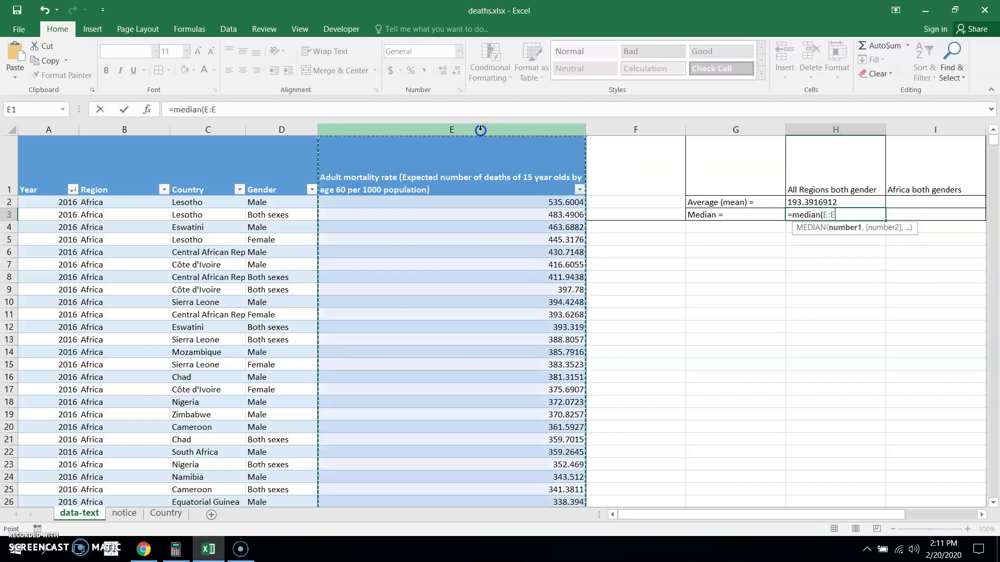
text())
key(Return)
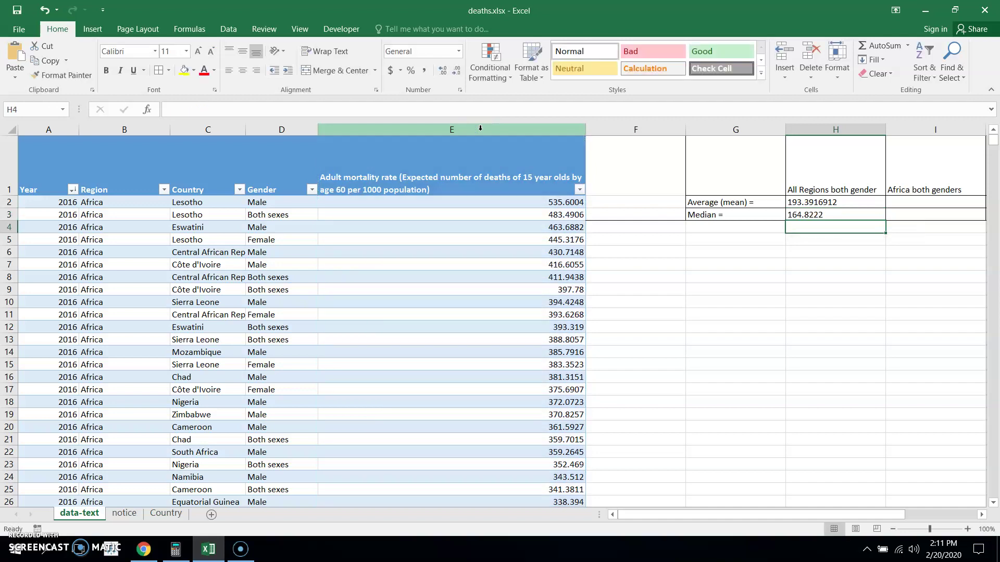
Compare the mean in cell H2 with the median in cell H3.
click(815, 215)
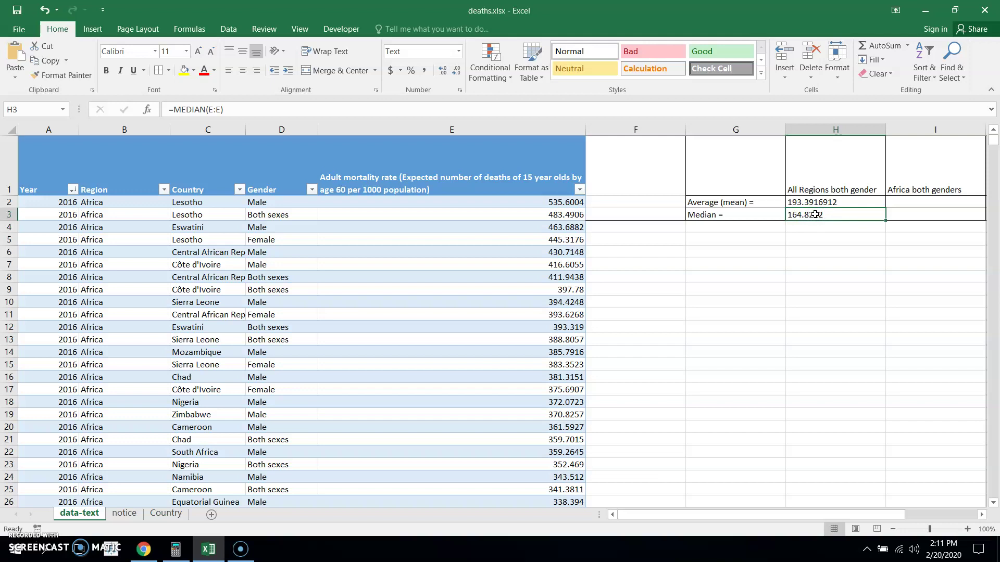
click(803, 202)
click(832, 202)
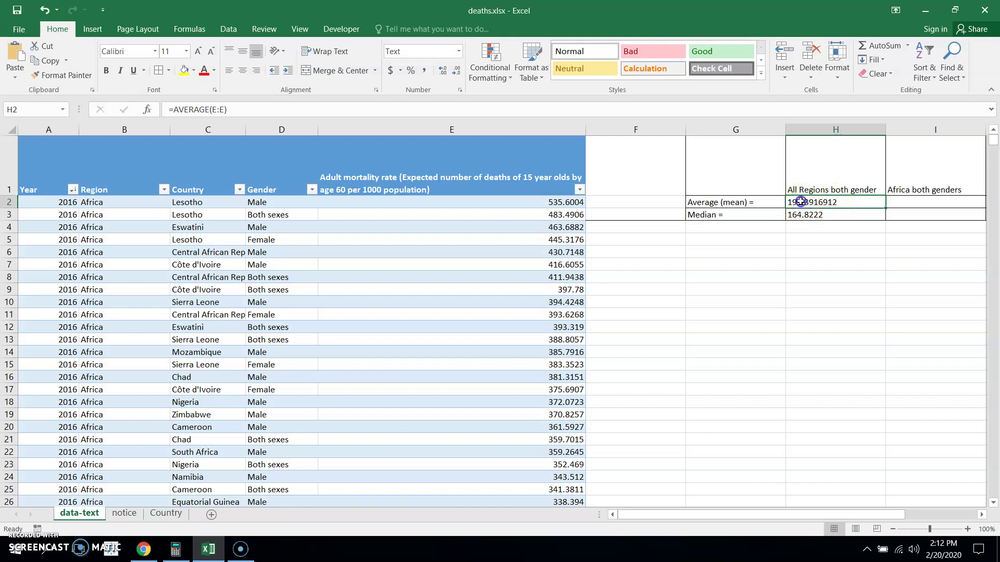
click(806, 218)
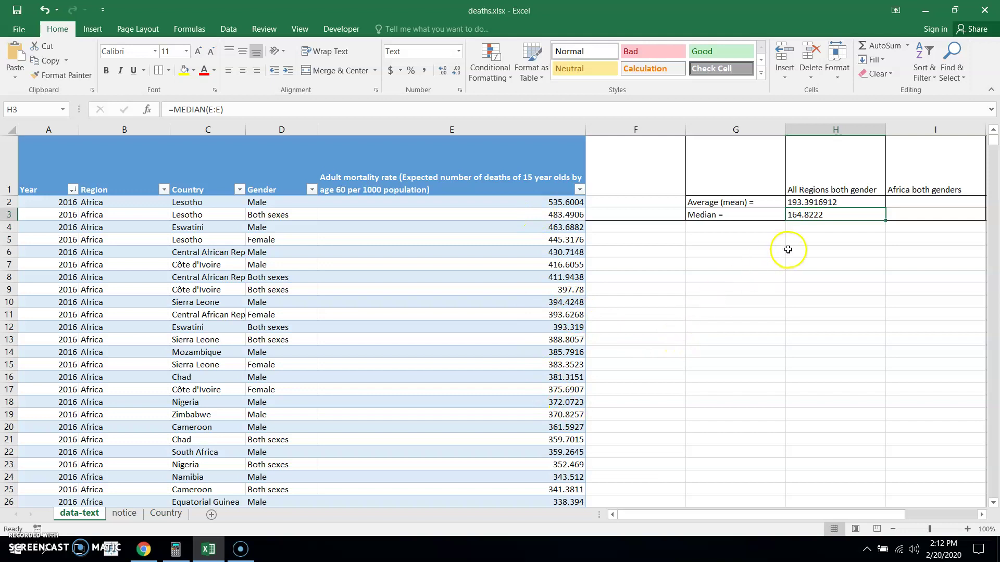
click(809, 202)
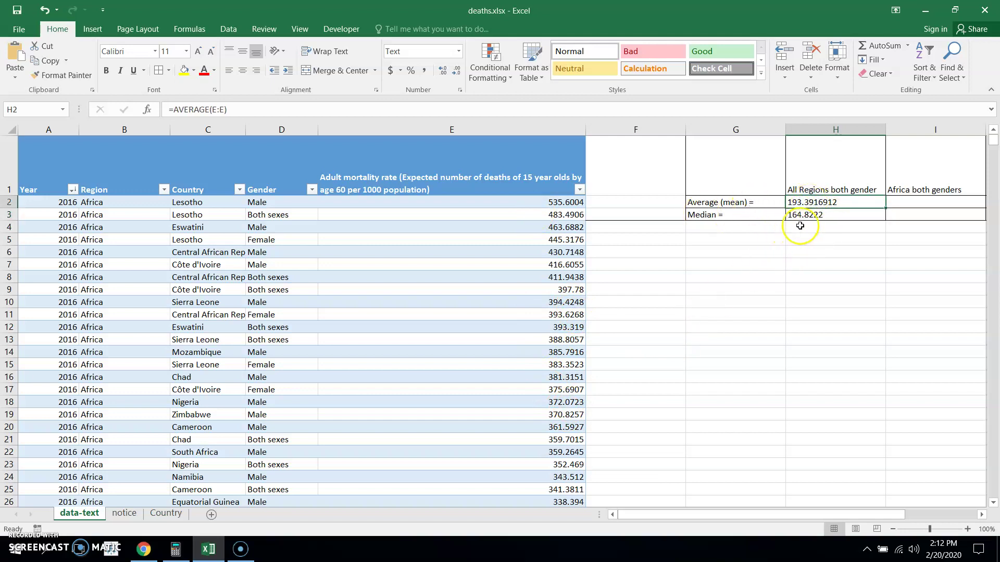
click(808, 215)
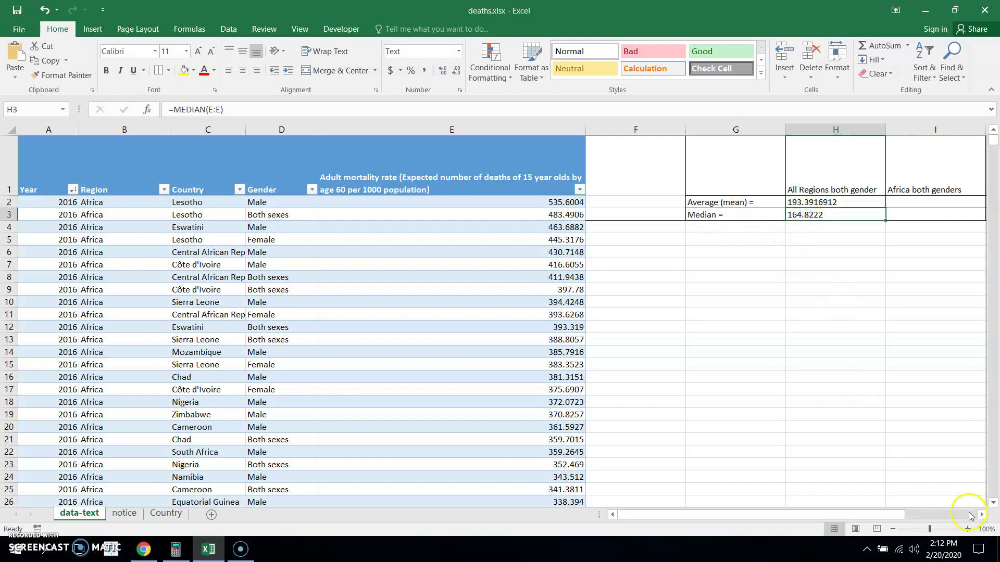
Calculate the mean mortality rate for Africa, both genders, in cell I2 with the formula =AVERAGEIF(B:B,"Africa",E:E).
click(981, 514)
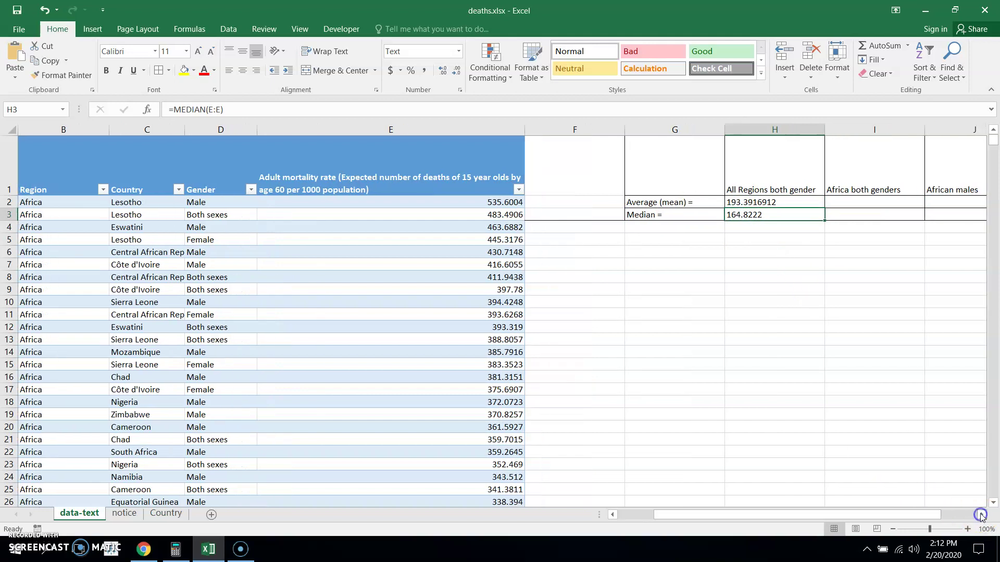
click(856, 201)
click(856, 214)
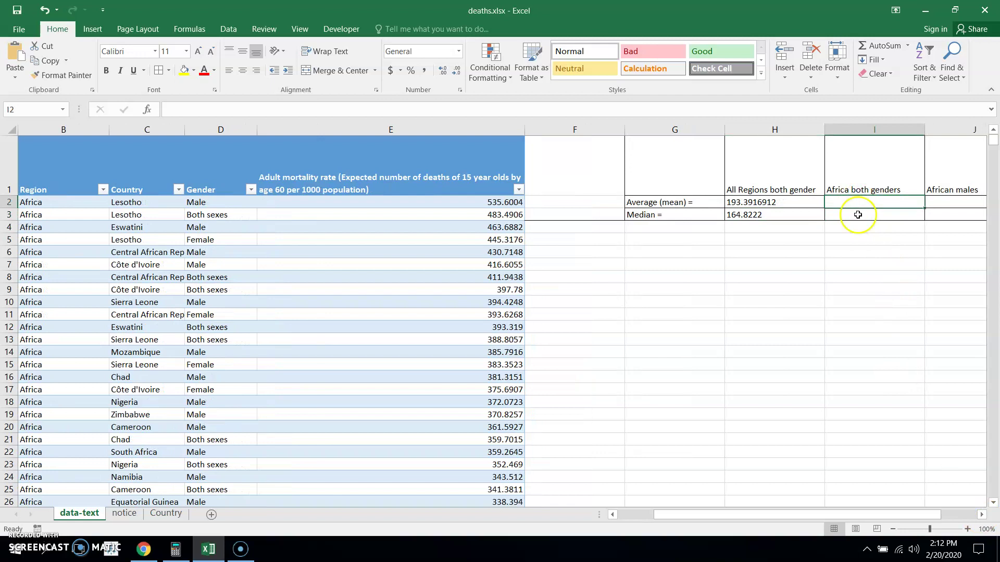
click(840, 202)
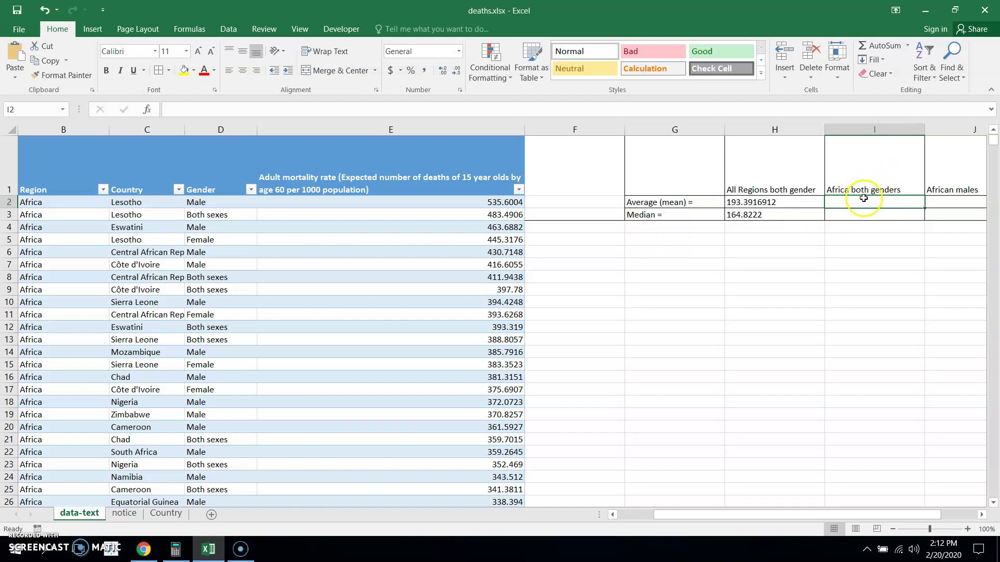
click(866, 200)
text(=ave)
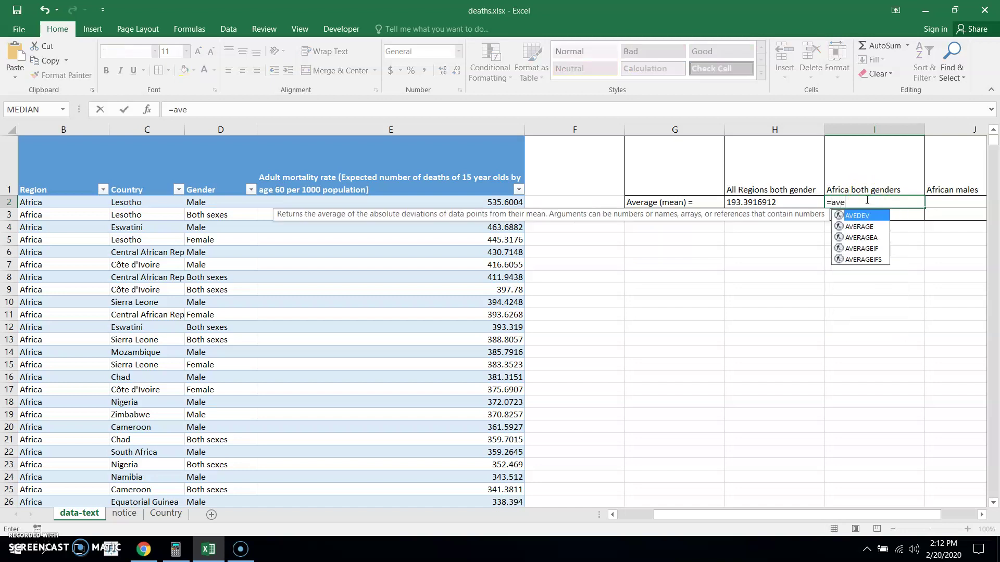
text(rageif)
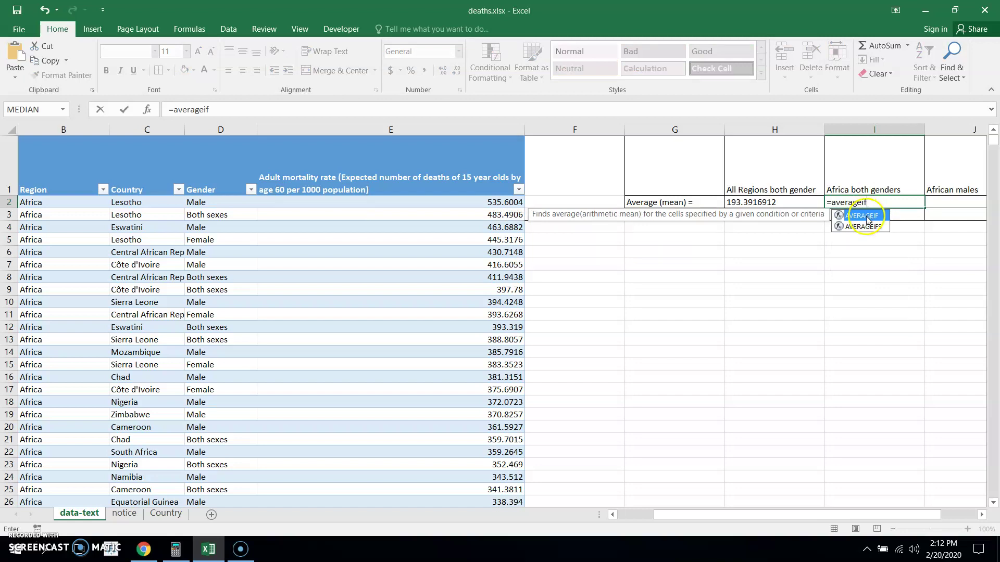
double_click(868, 221)
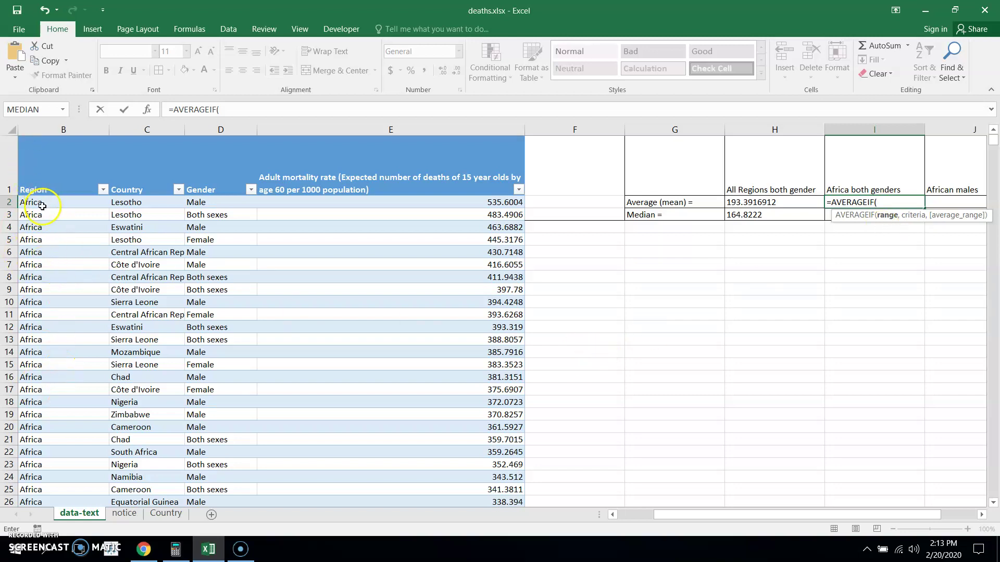
click(54, 130)
text(,"Africa)
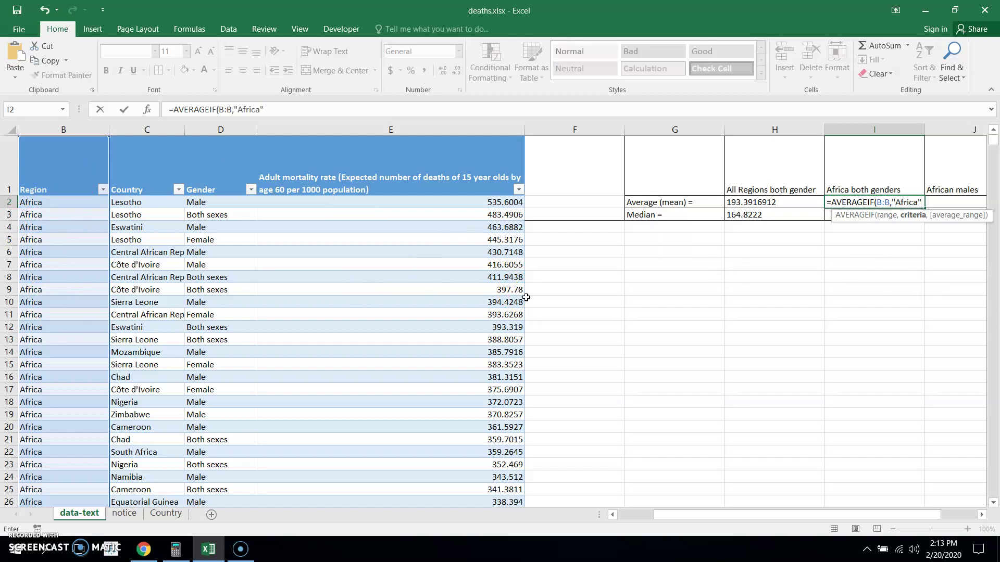
text(,)
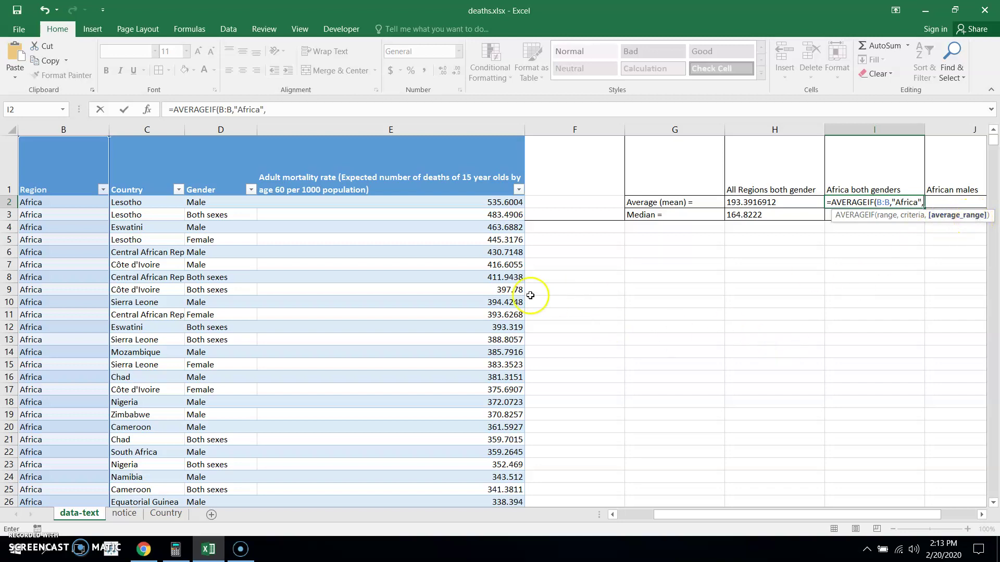
click(463, 130)
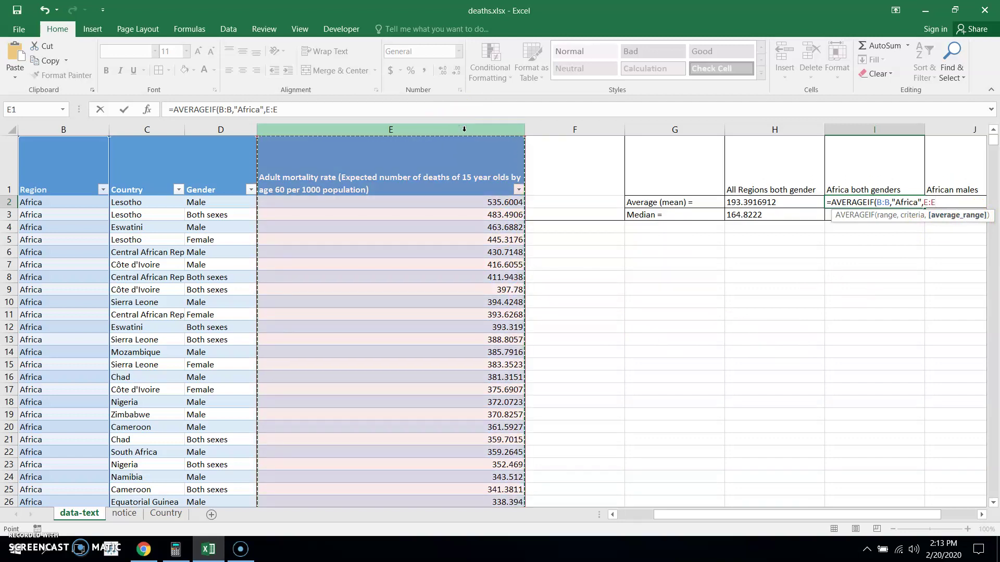
text())
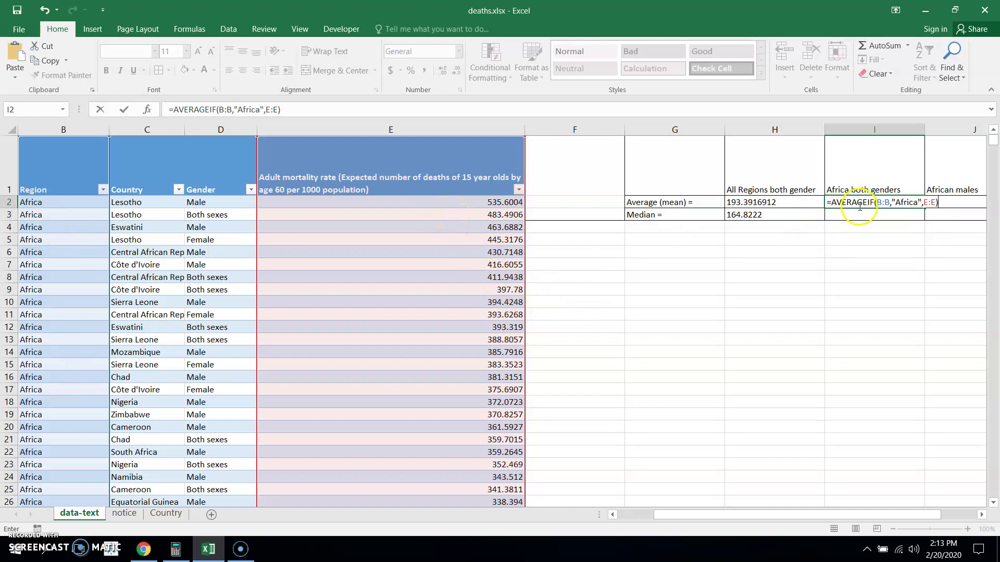
key(Return)
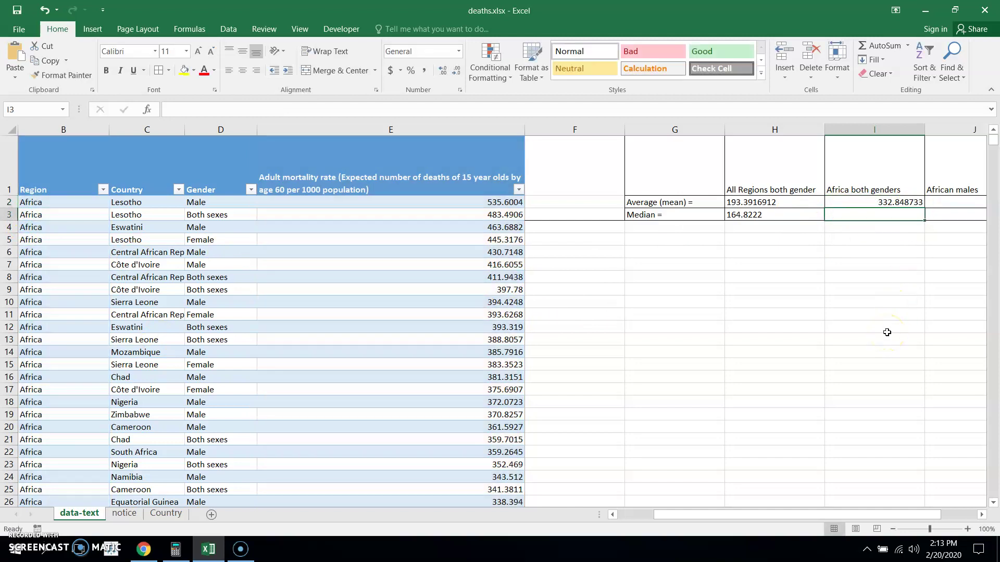
click(873, 201)
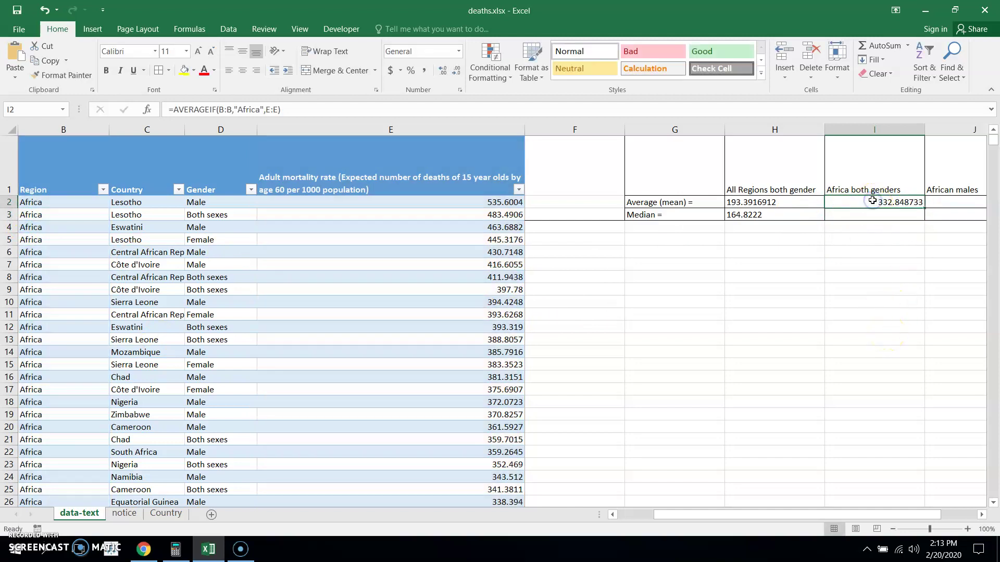
Begin an AVERAGEIFS formula for African males in cell J2 with the mortality rate column E:E as the average range.
click(981, 515)
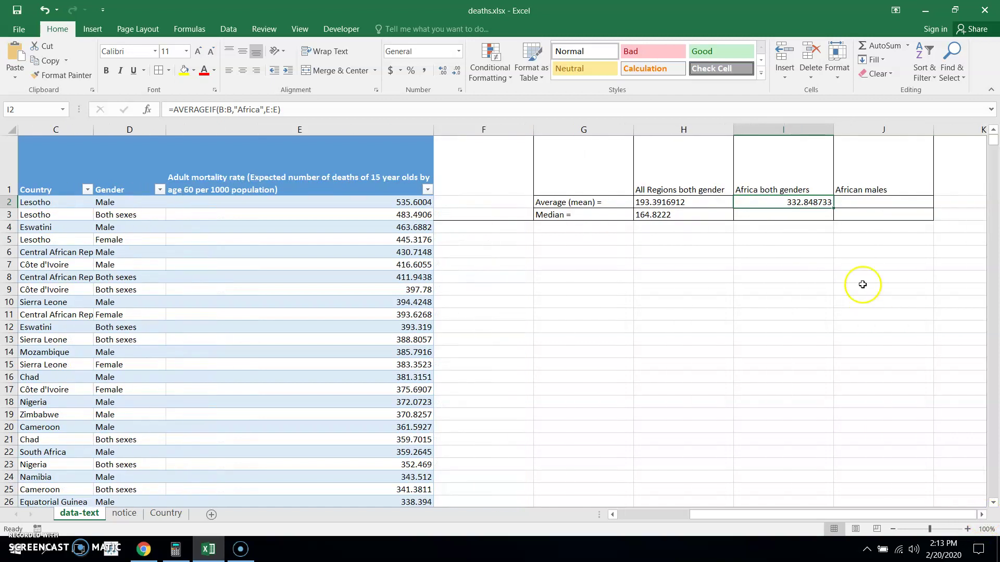
click(858, 198)
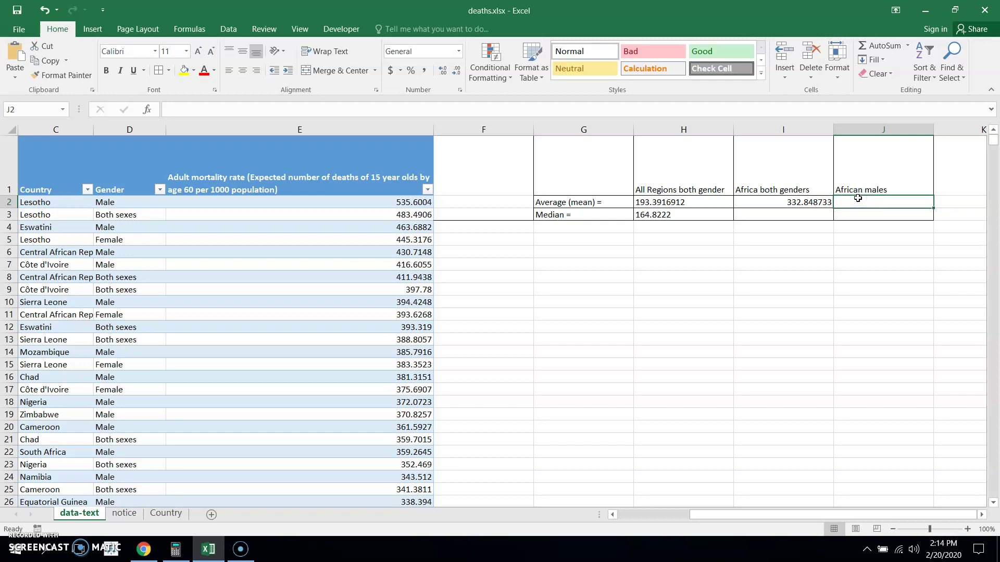
text(=ave)
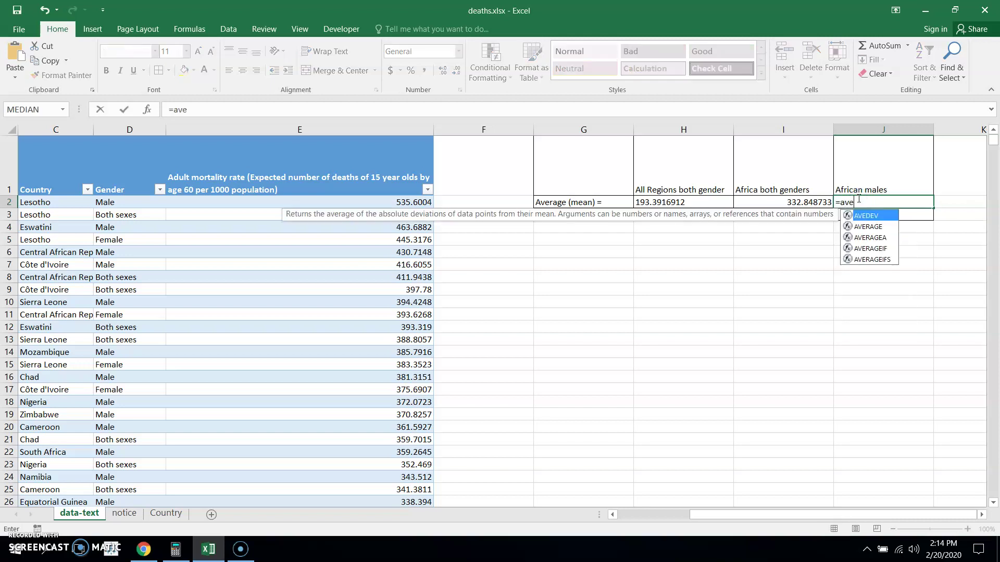
text(rage)
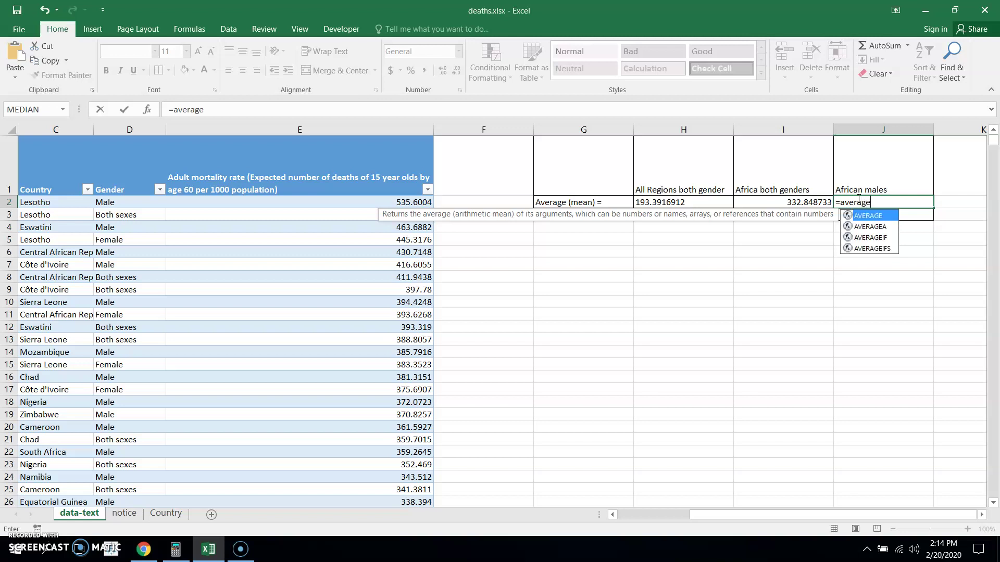
text(if)
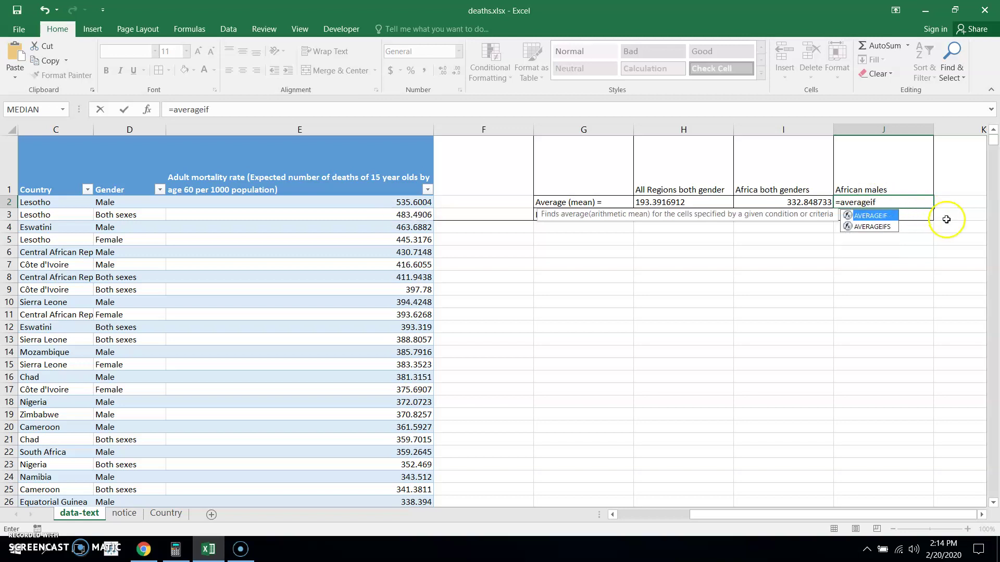
click(874, 227)
double_click(873, 228)
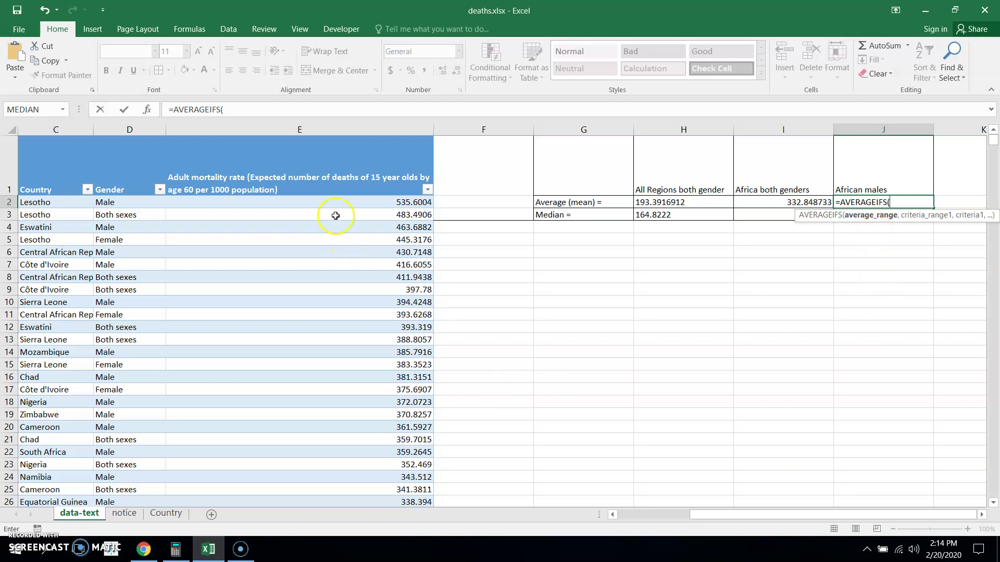
click(324, 128)
click(324, 129)
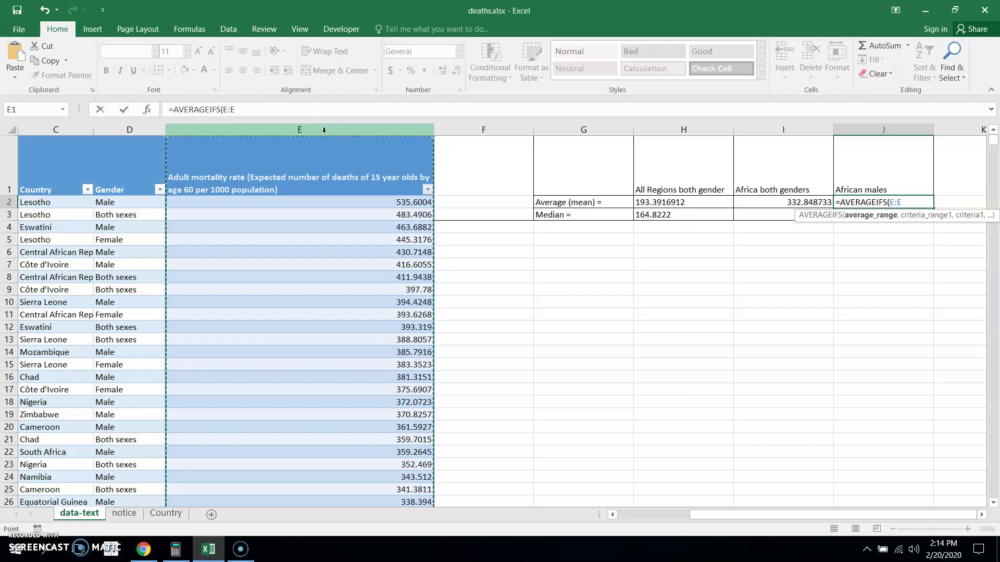
text(,)
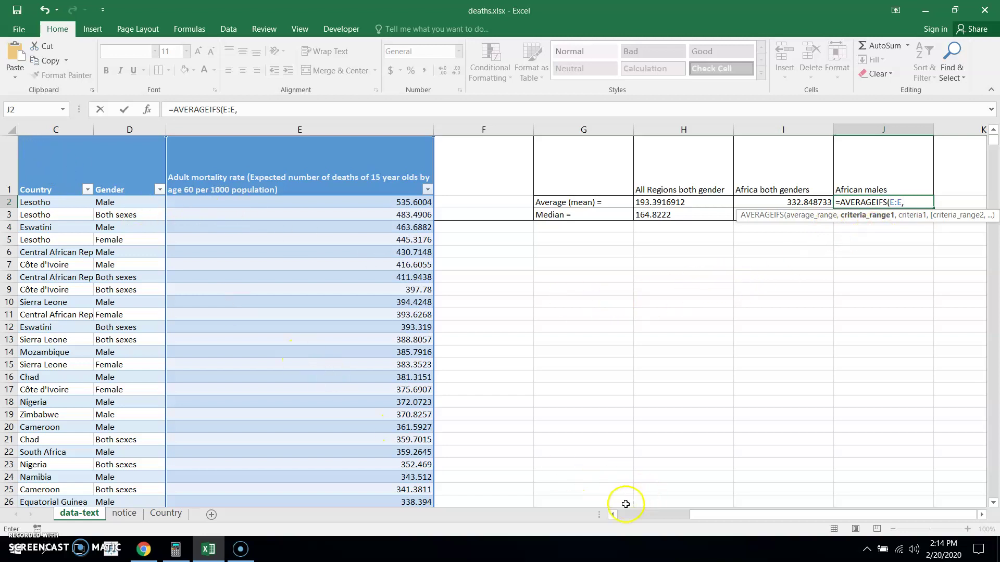
Add the Region column B:B with the criterion "Africa" as the first condition of the AVERAGEIFS formula.
click(614, 514)
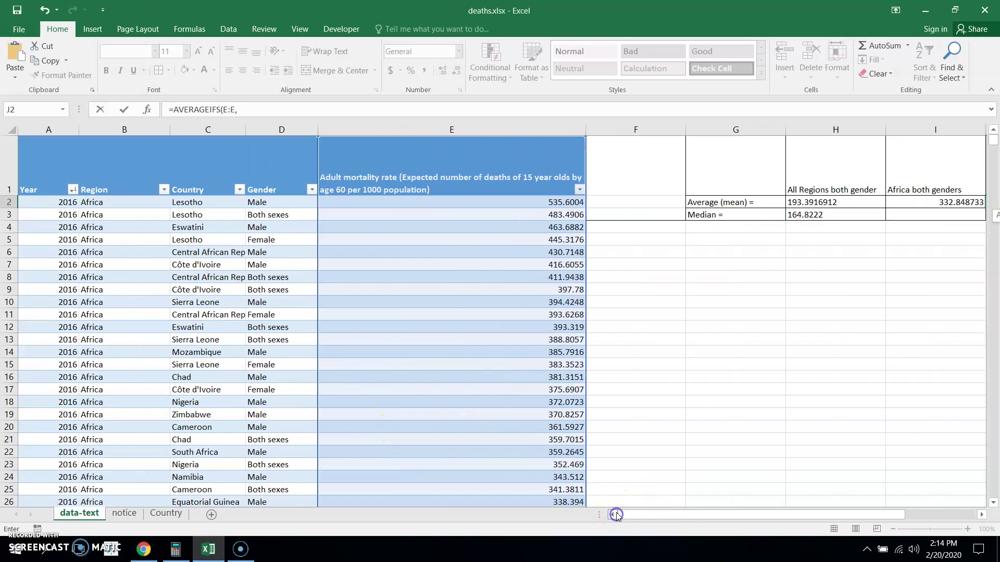
click(118, 130)
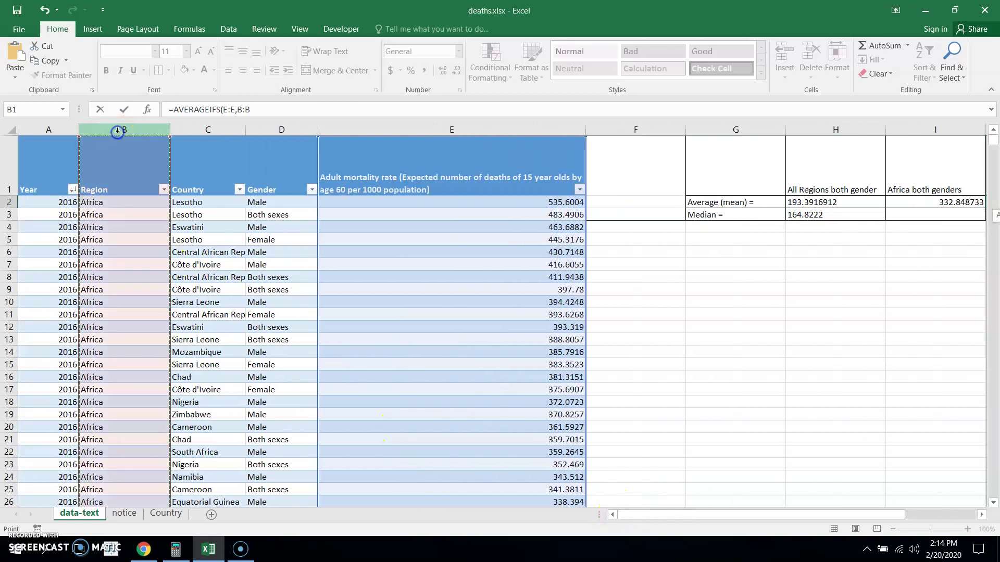
click(979, 515)
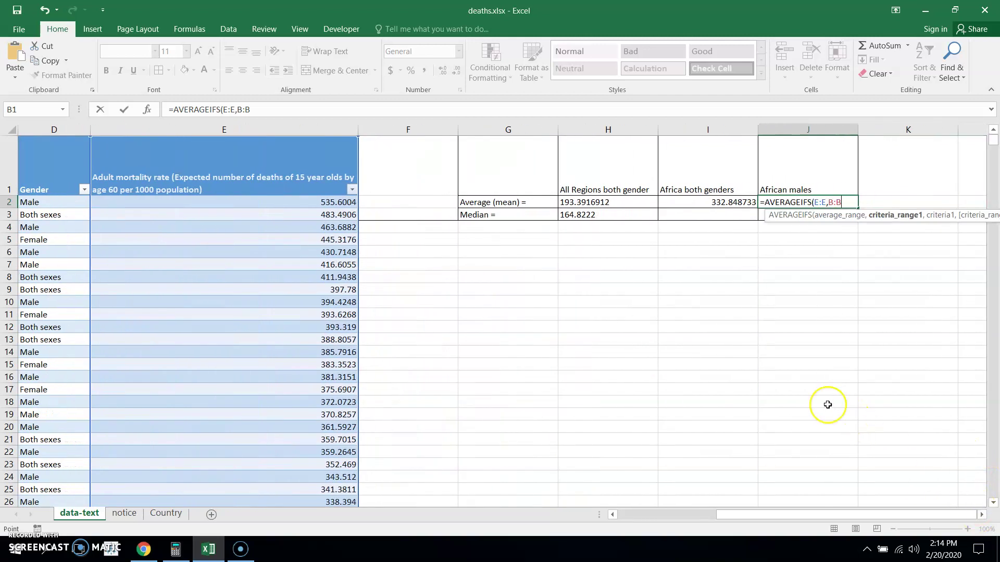
text(,"Africa)
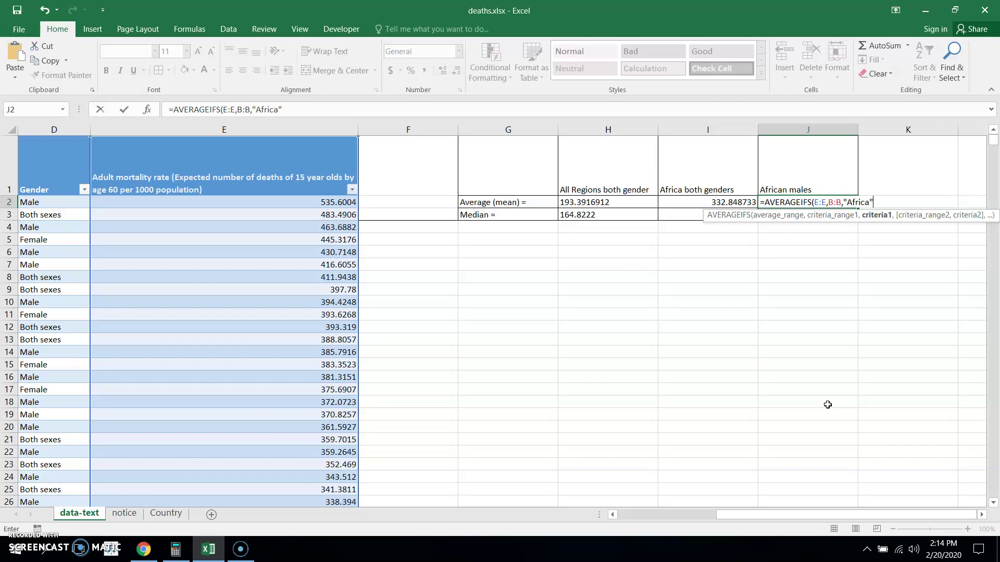
text(,)
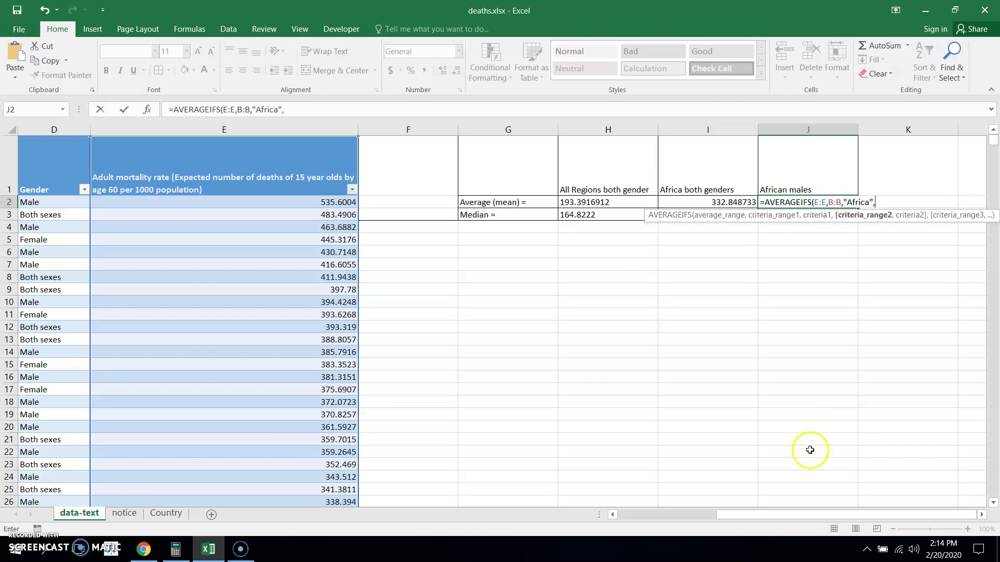
Add the Gender column D:D with the criterion "Male" as the second condition and complete the AVERAGEIFS formula in J2.
click(614, 515)
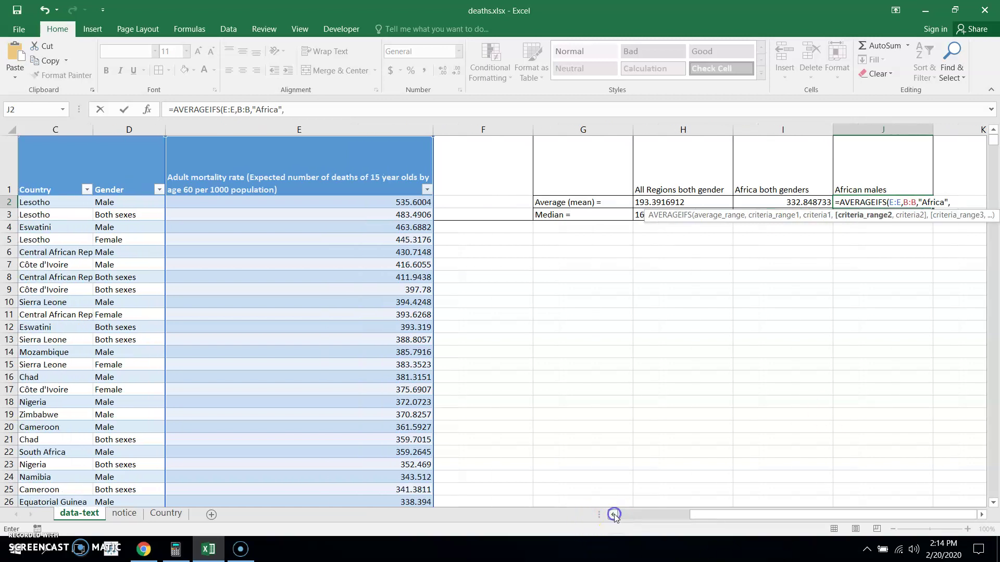
click(613, 516)
click(613, 515)
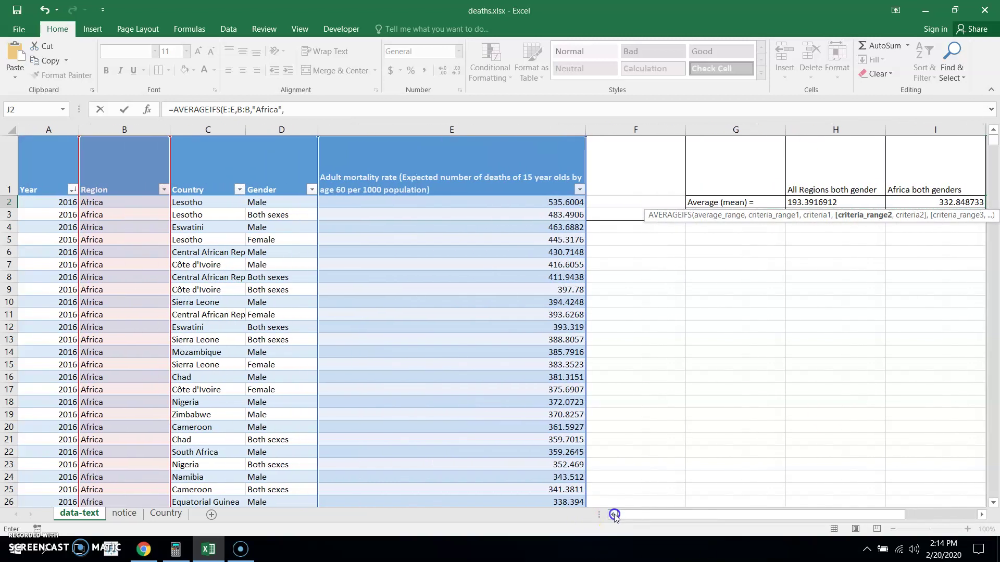
click(281, 130)
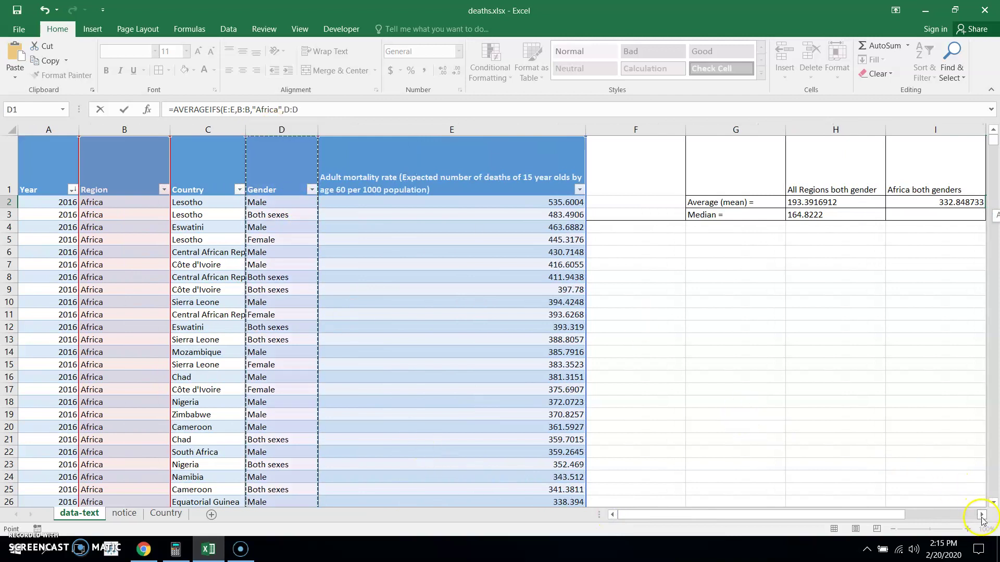
scroll(894, 427, right, 3)
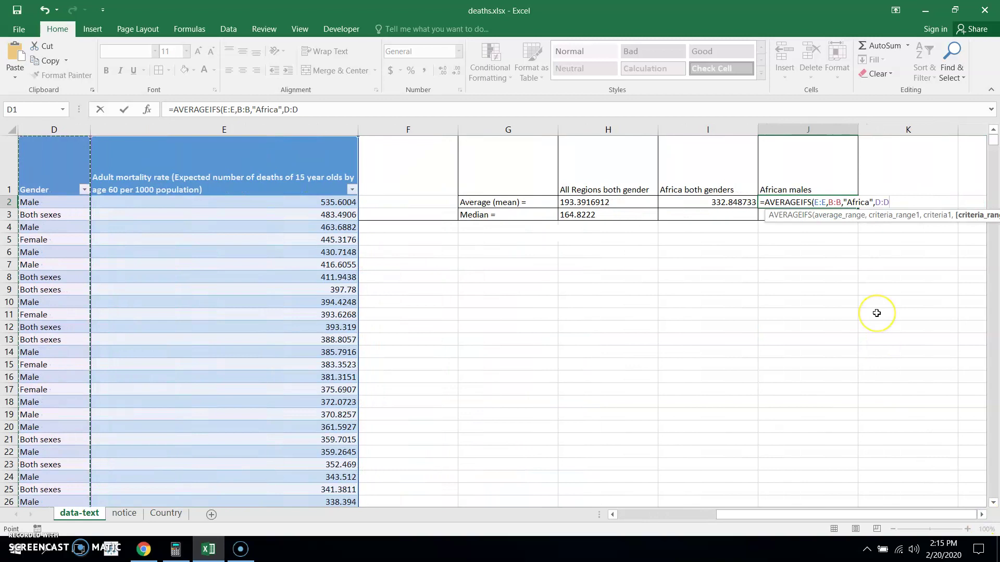
text(,)
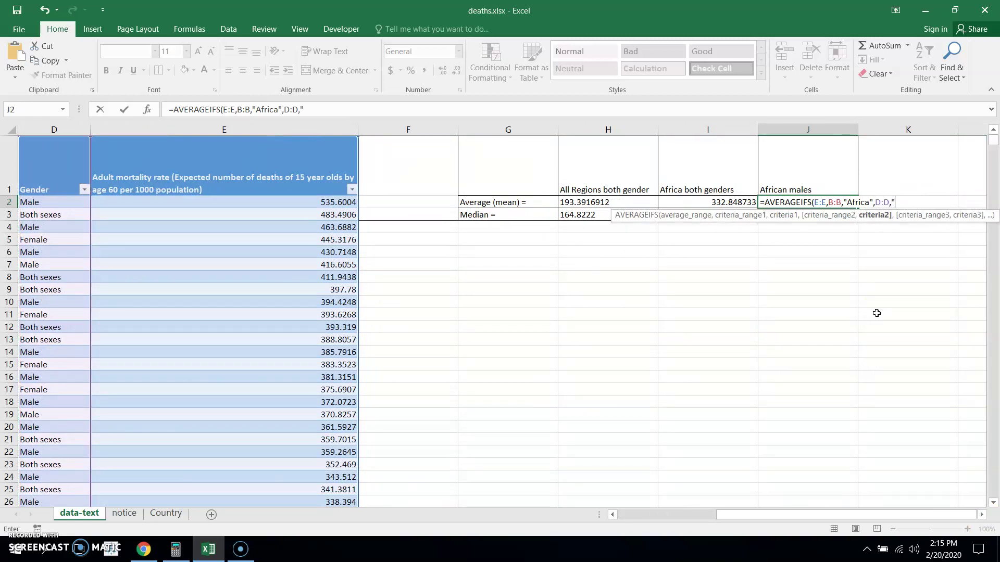
text("Male)
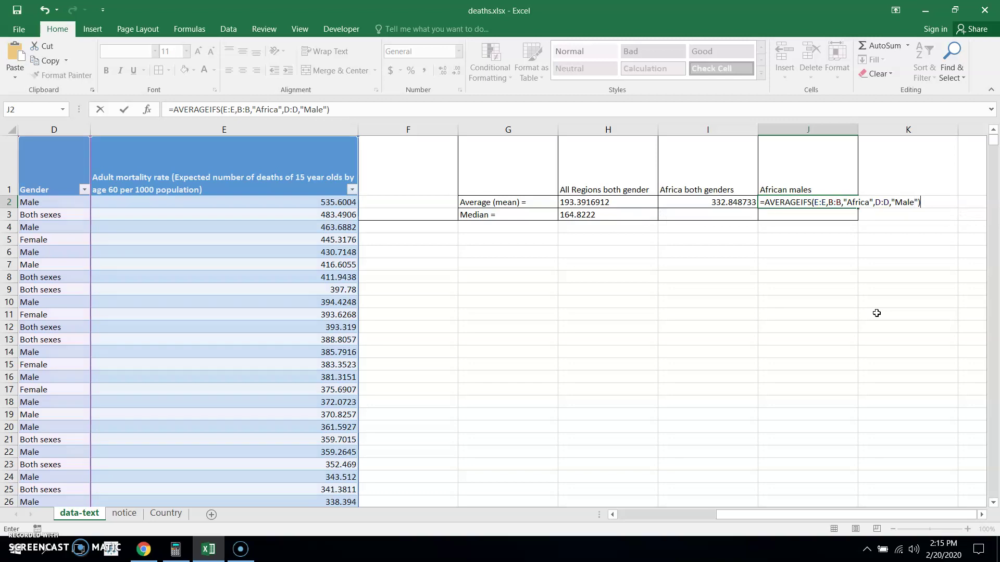
key(Return)
click(800, 201)
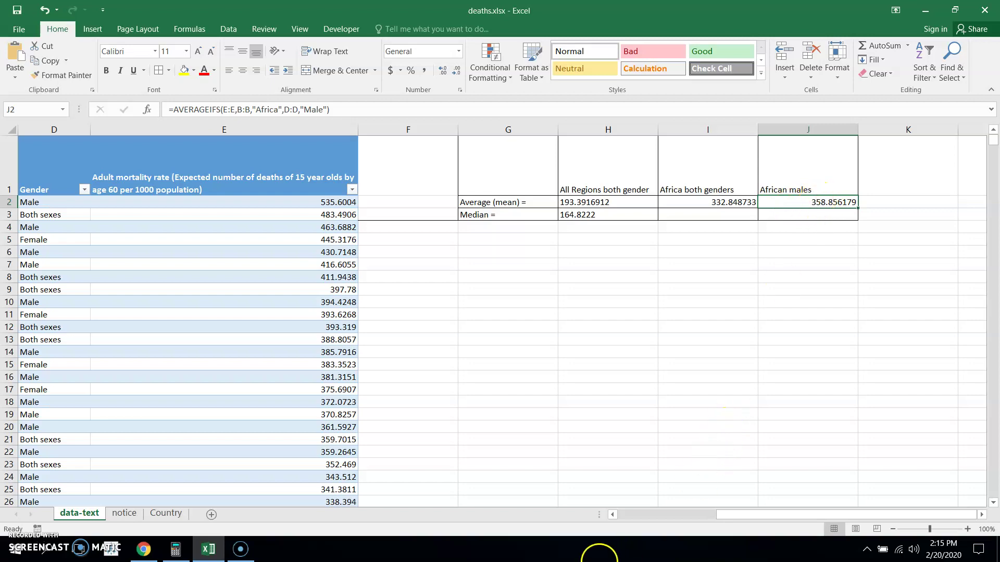
Filter the Region column to show only Africa.
click(614, 515)
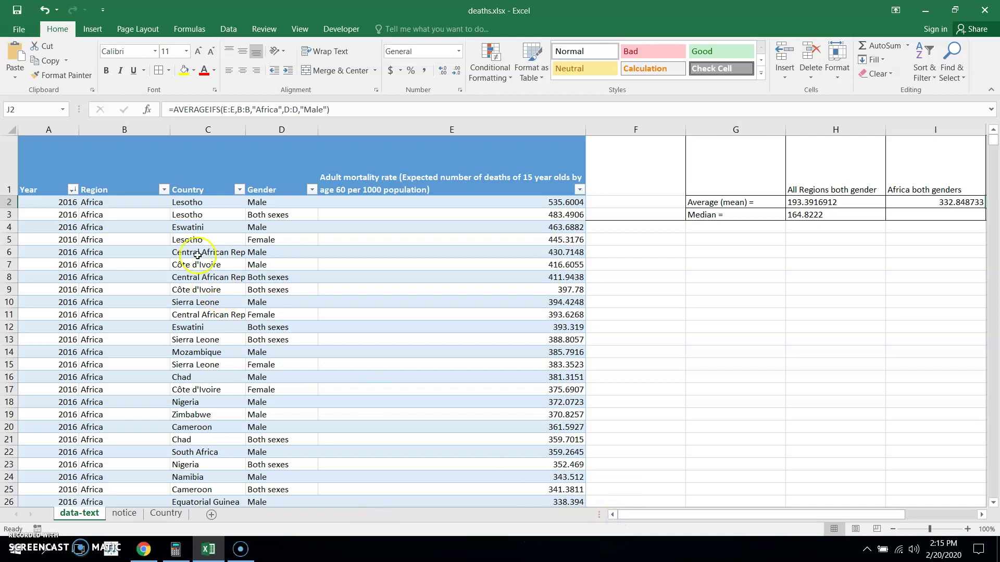
click(164, 190)
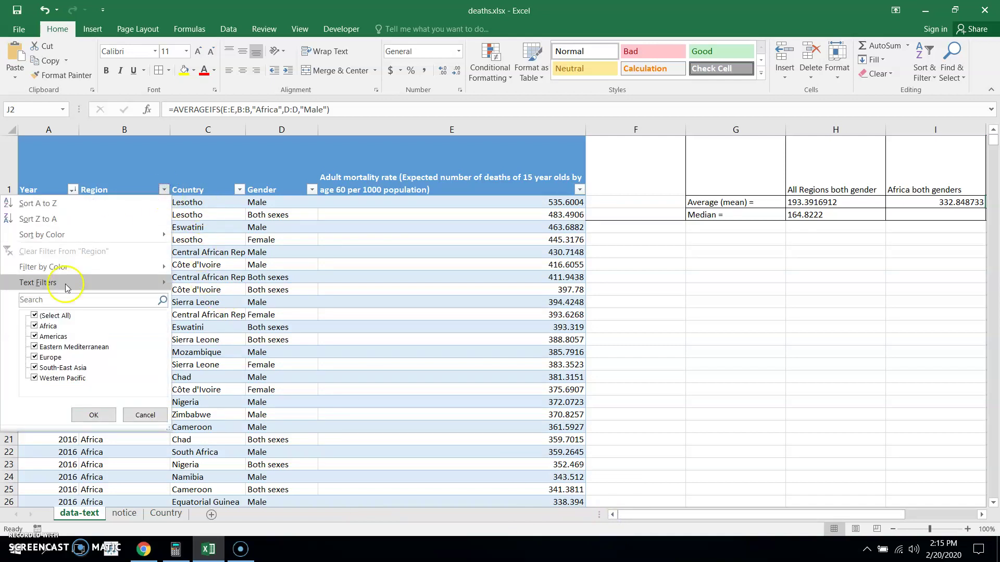
click(34, 316)
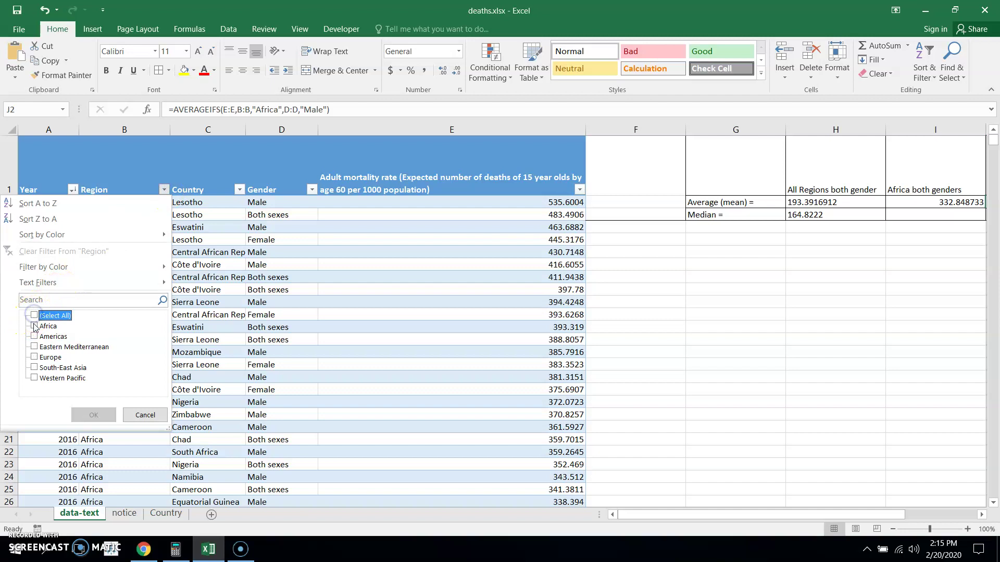
click(34, 326)
click(97, 415)
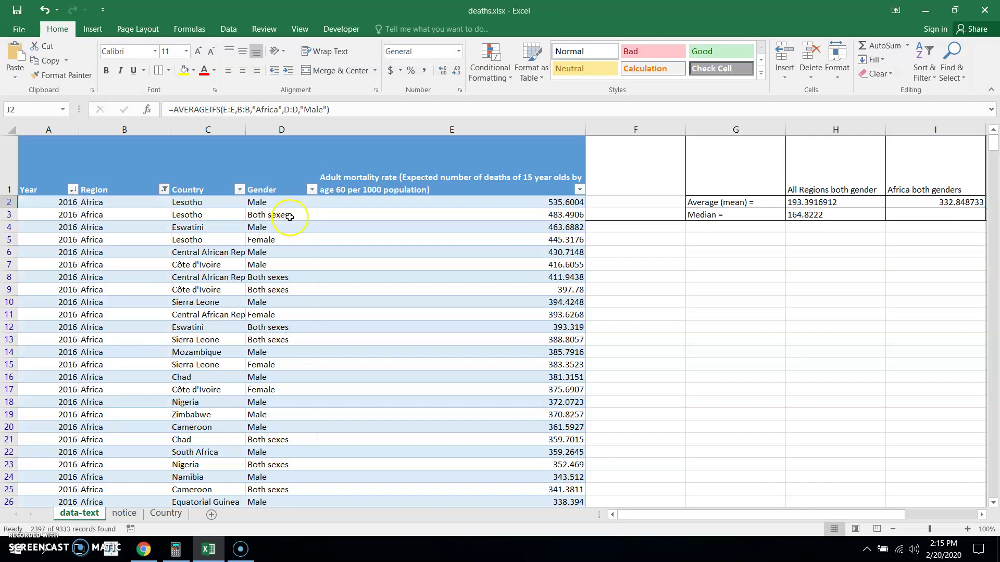
Filter the Gender column to show only Male.
click(312, 191)
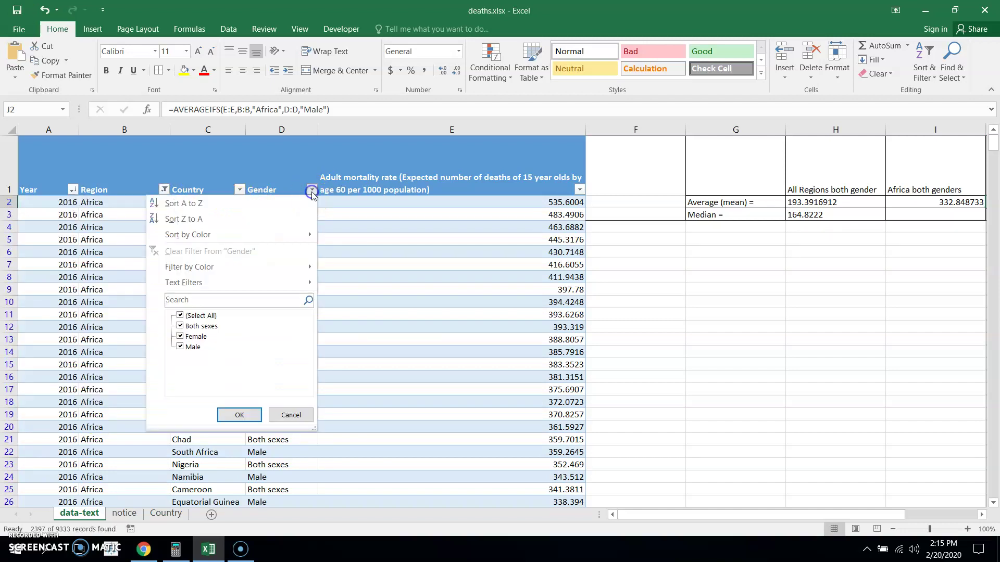
click(181, 315)
click(180, 347)
click(239, 415)
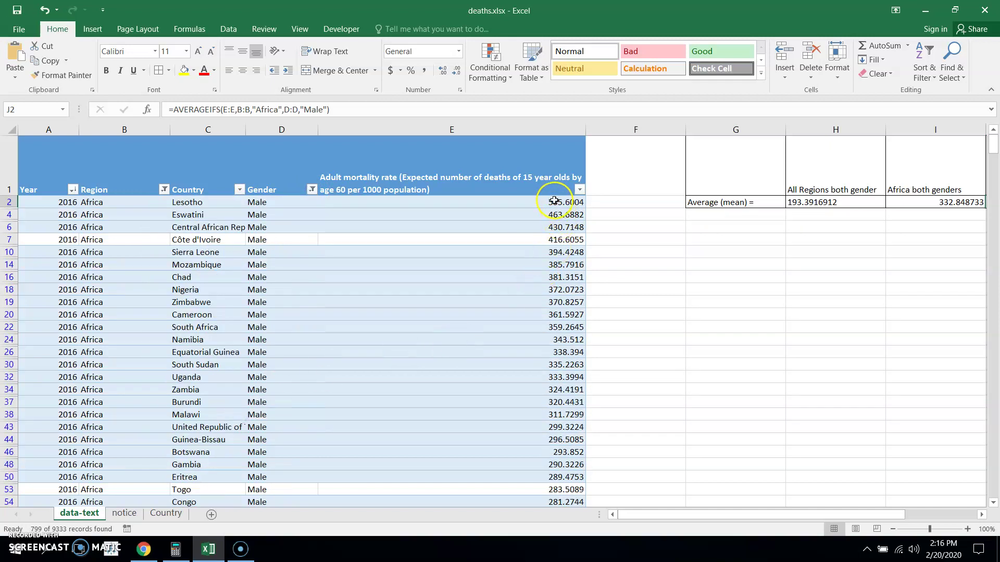
Copy the filtered adult mortality rates from column E and paste them as values into cell A1 of a new worksheet.
drag(554, 201, 547, 480)
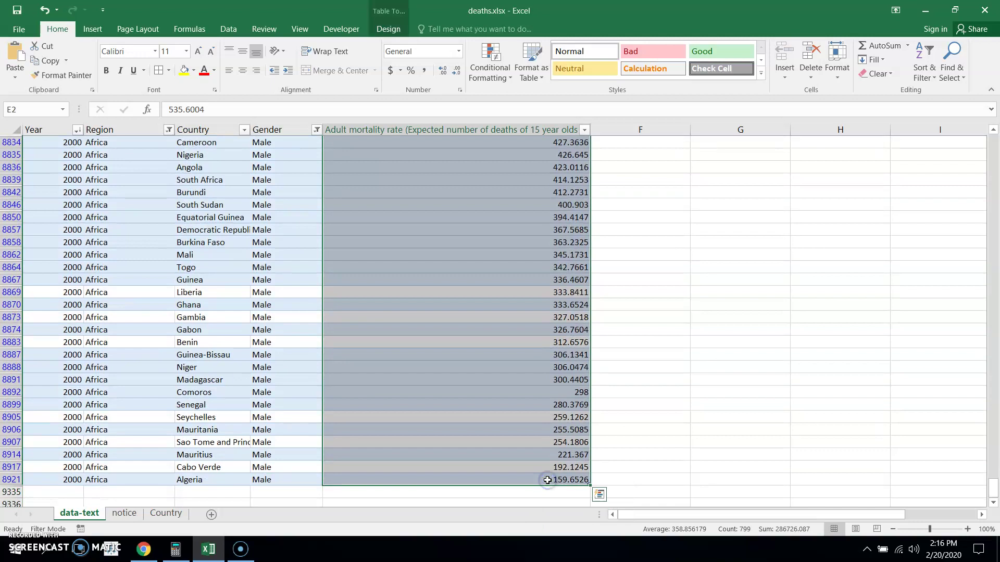
key(ctrl+c)
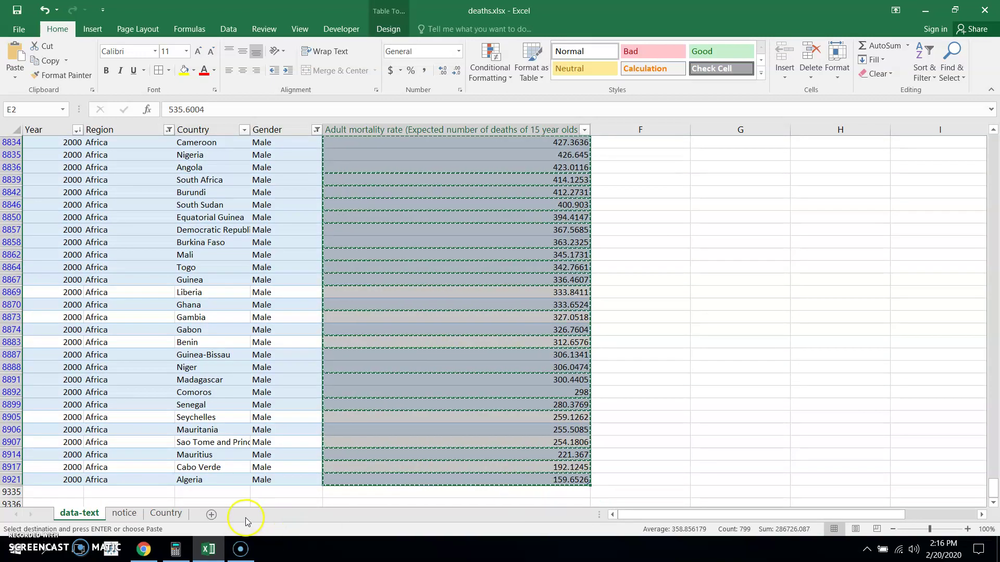
click(211, 514)
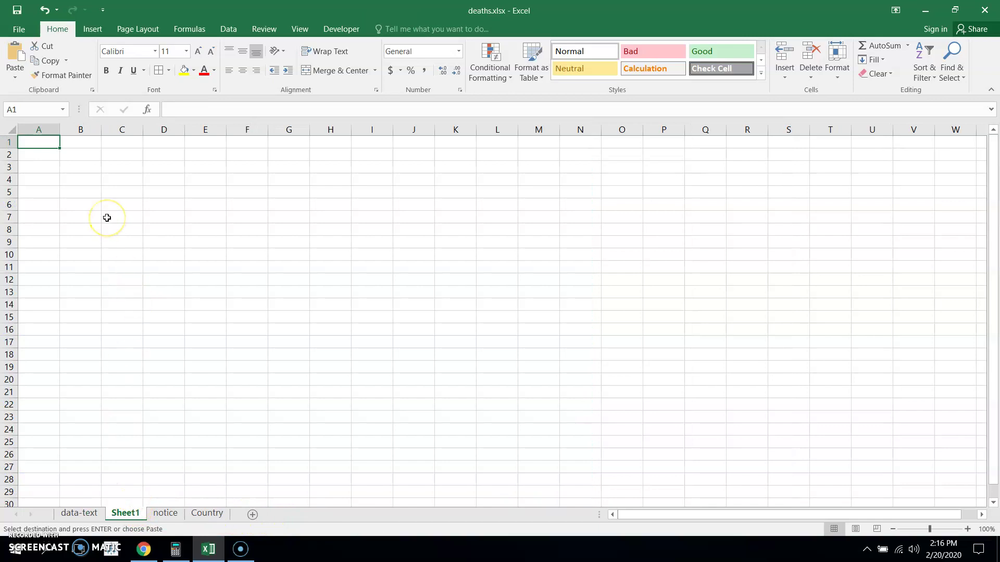
click(38, 143)
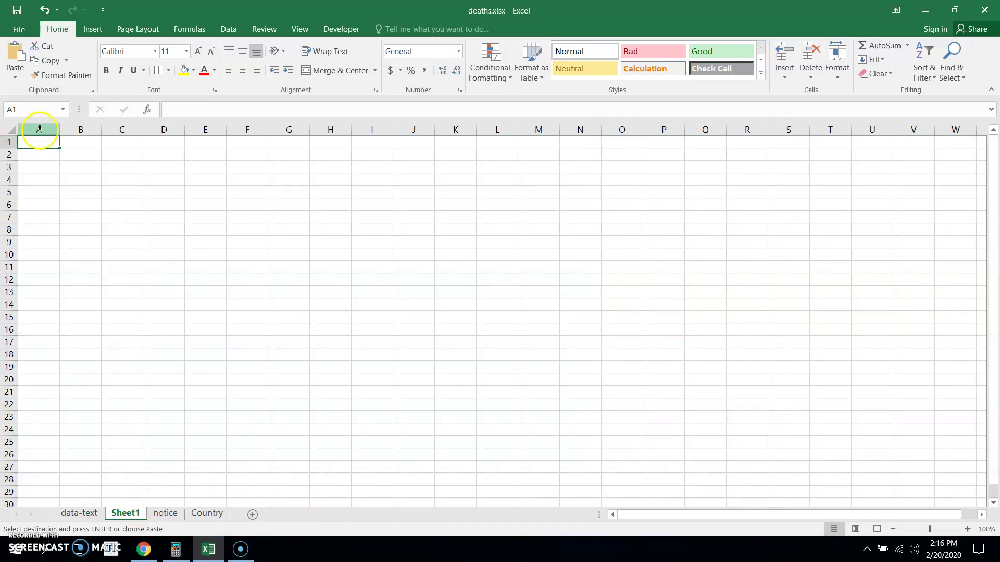
right_click(40, 145)
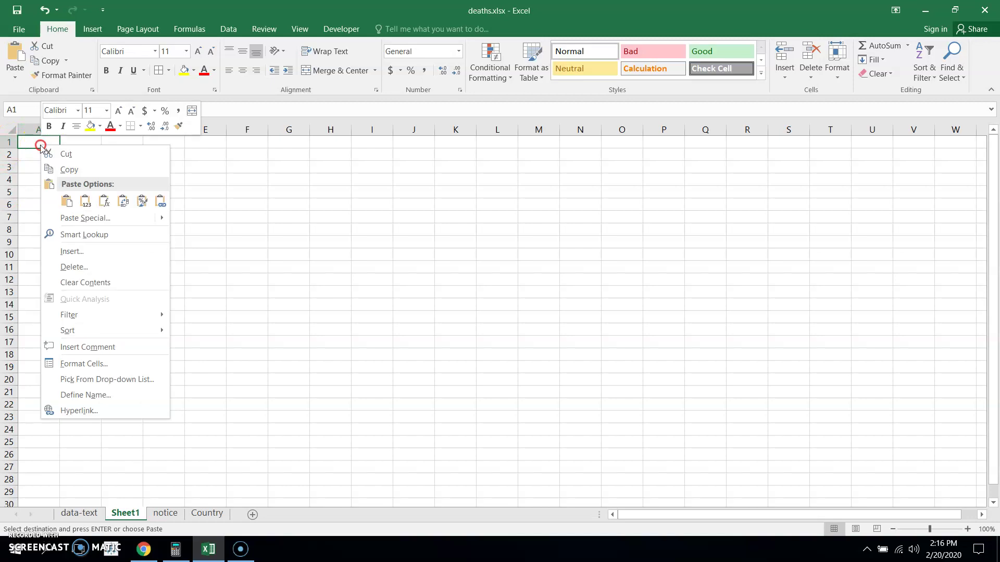
click(85, 201)
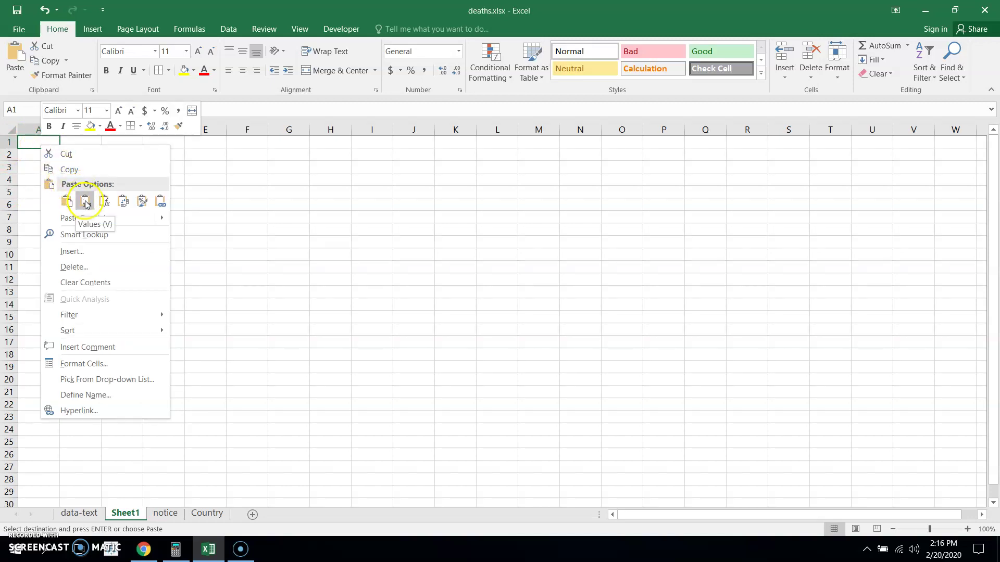
mouse_move(82, 222)
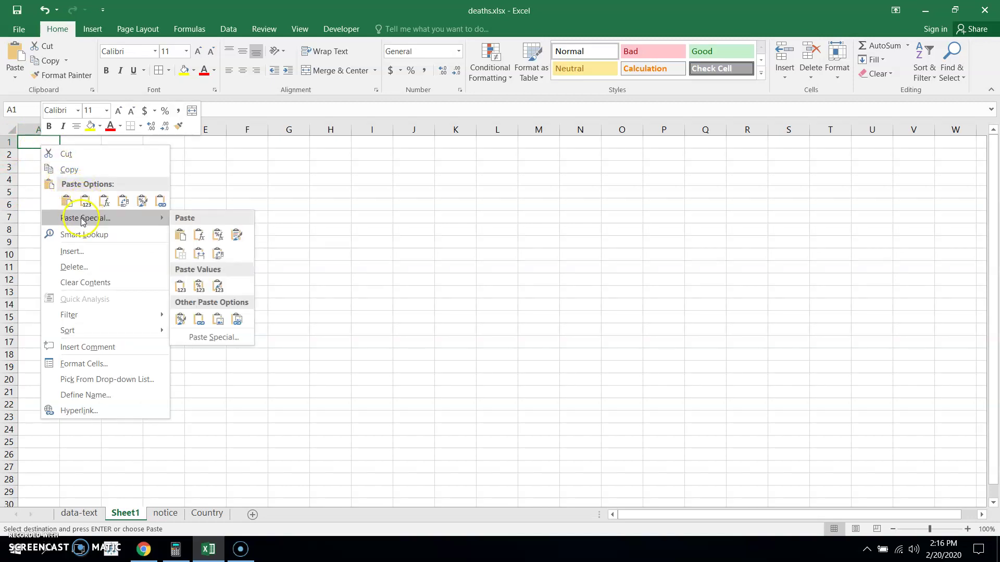
click(84, 201)
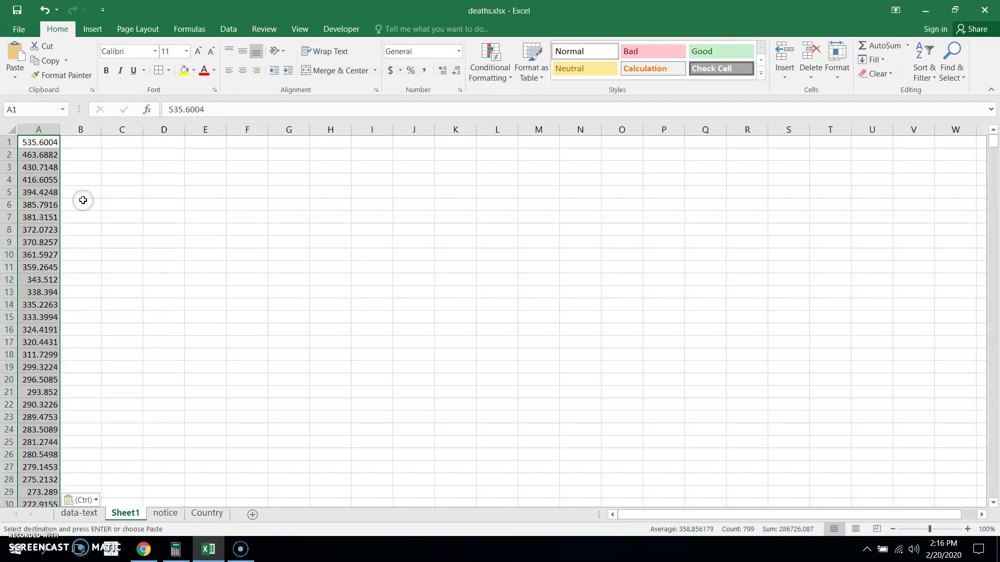
Calculate the mean of the pasted values in cell D7 with the formula =AVERAGE(A:A).
click(170, 215)
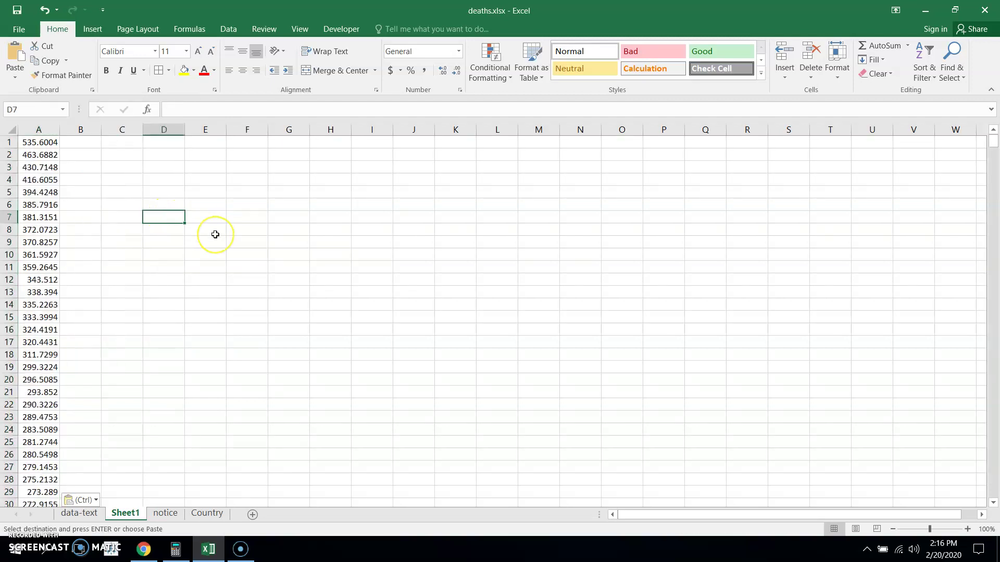
text(=aver)
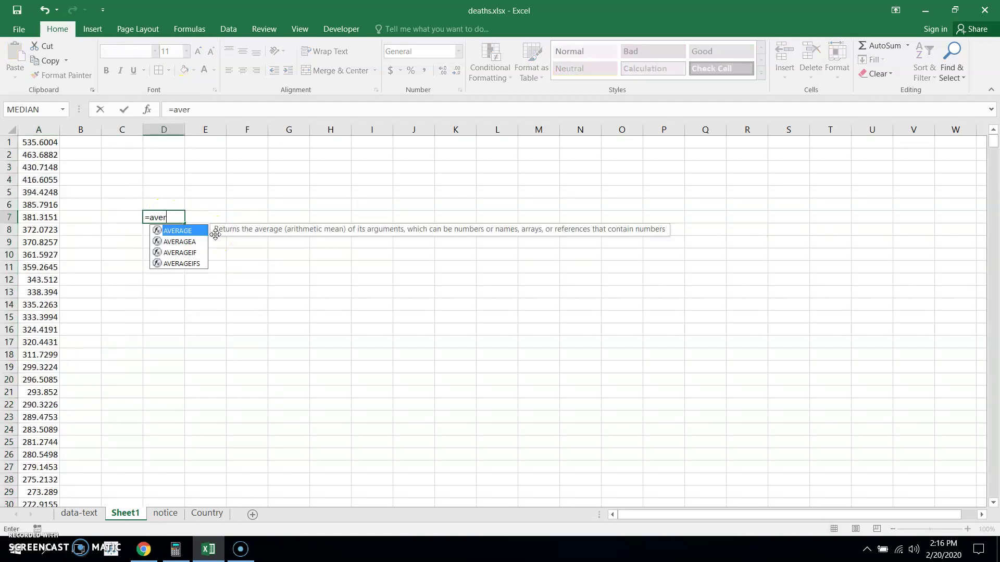
text(age()
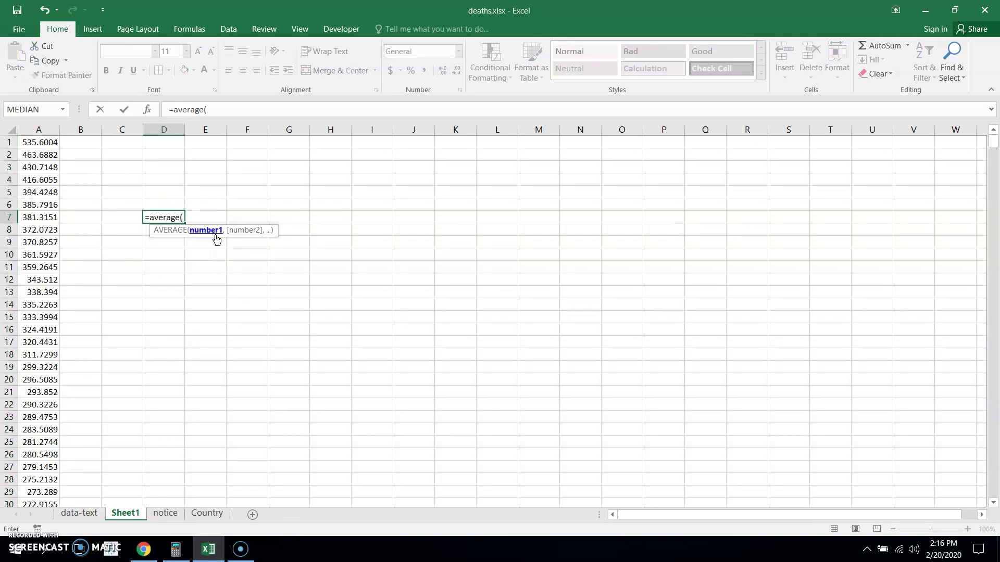
click(38, 130)
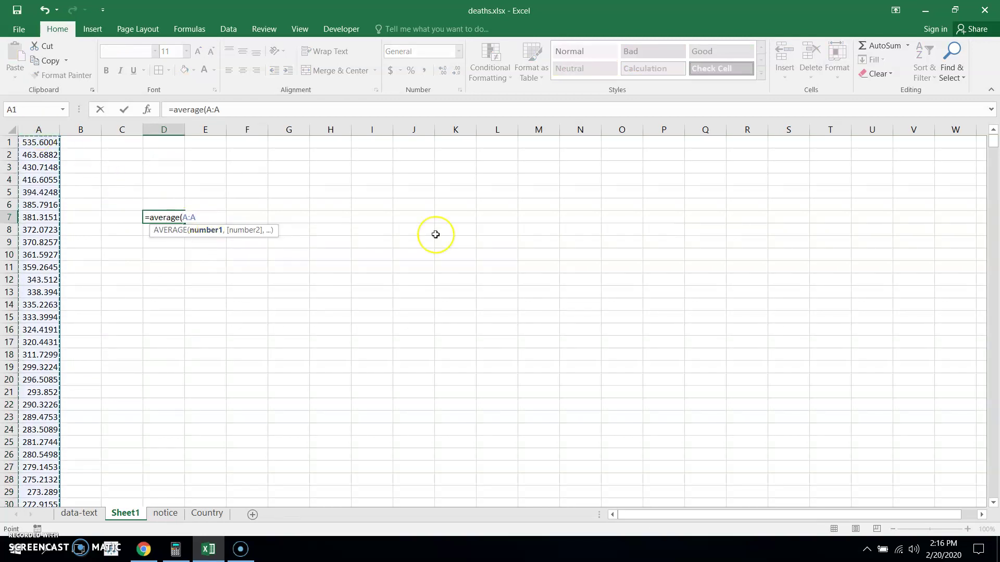
key(Return)
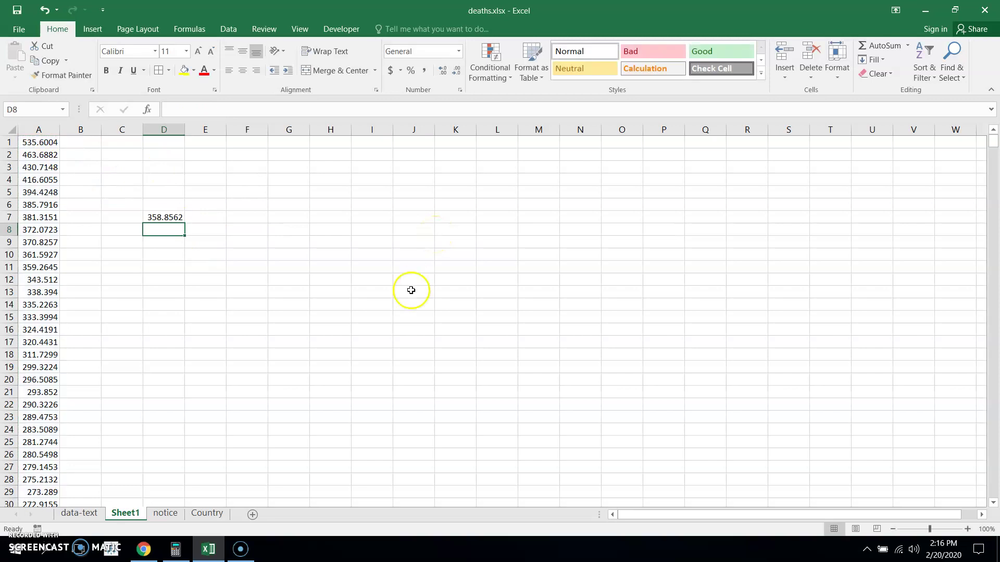
click(162, 217)
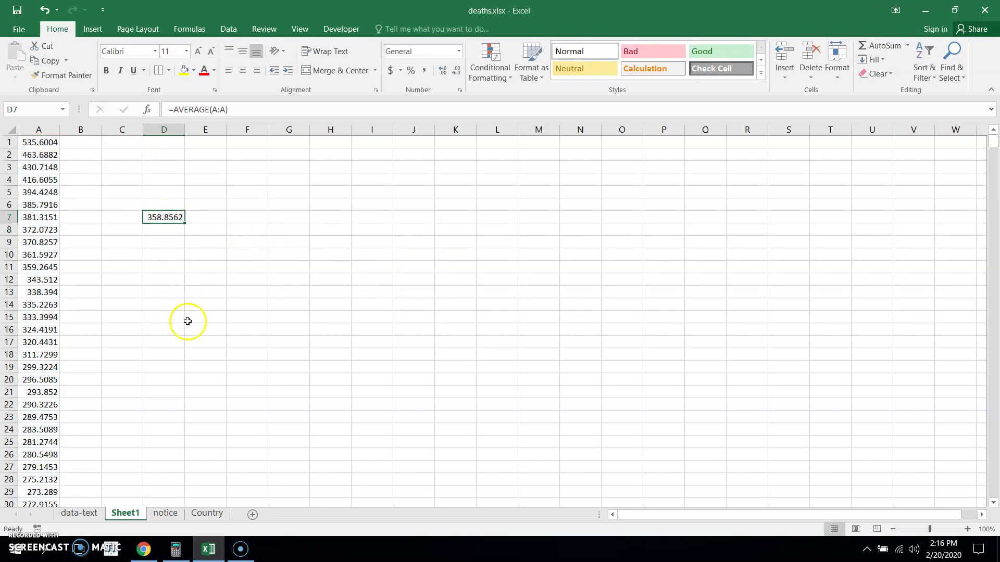
Return to the data-text sheet and compare the African males mean in J2 with the separately calculated average.
click(79, 513)
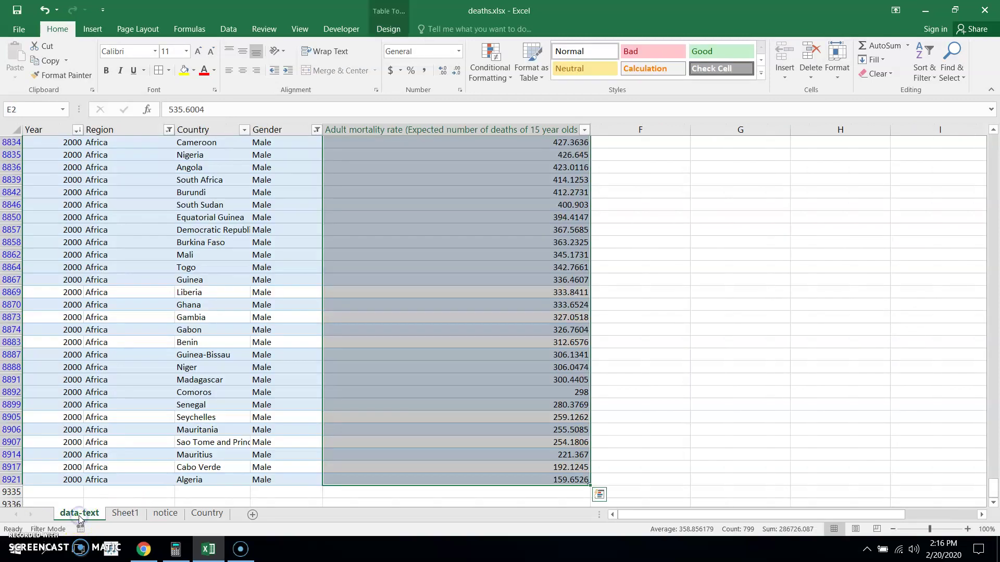
drag(994, 490, 959, 239)
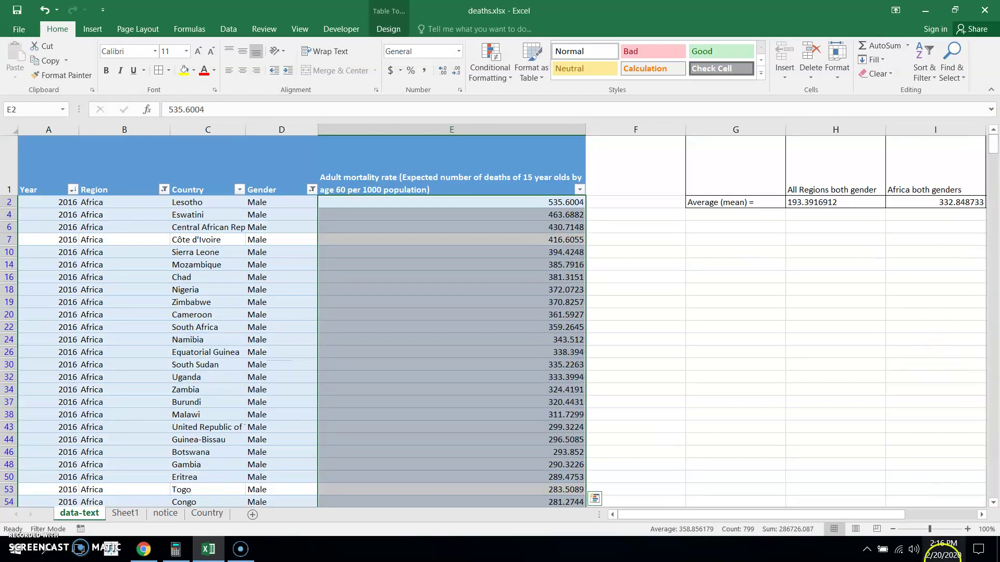
click(982, 515)
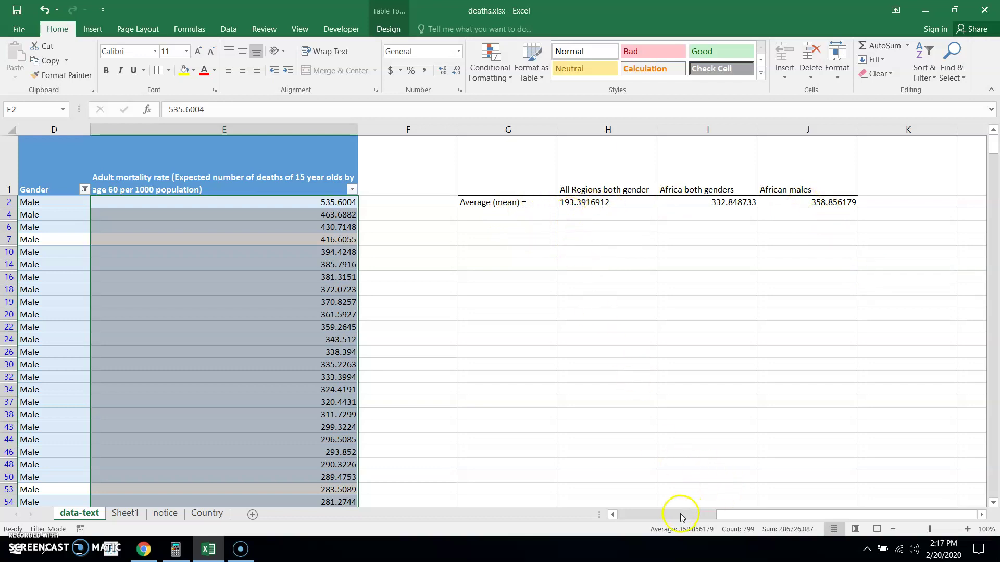
click(612, 515)
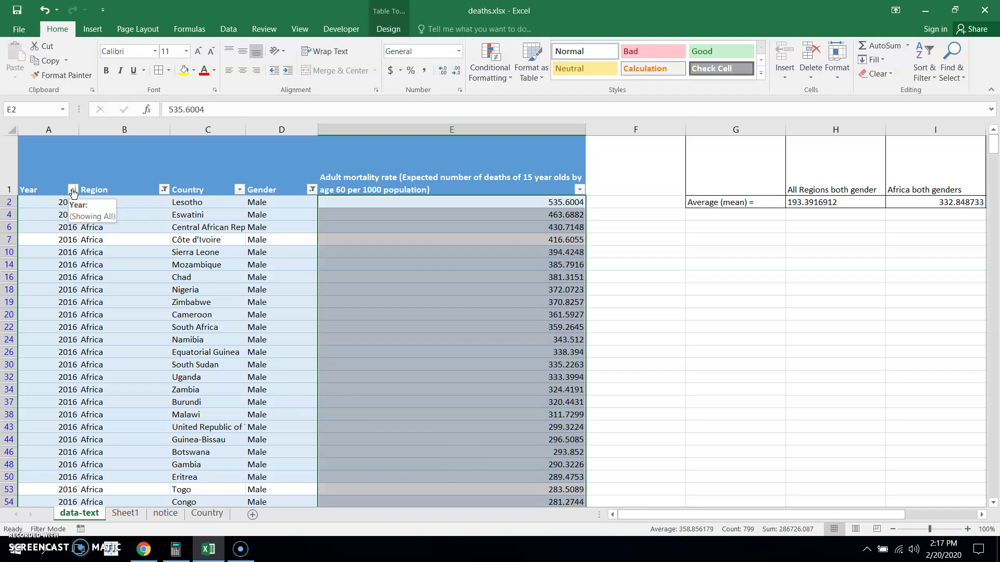
Create a PivotChart and PivotTable from Table4 on a new worksheet, adding the data to the Data Model.
click(468, 294)
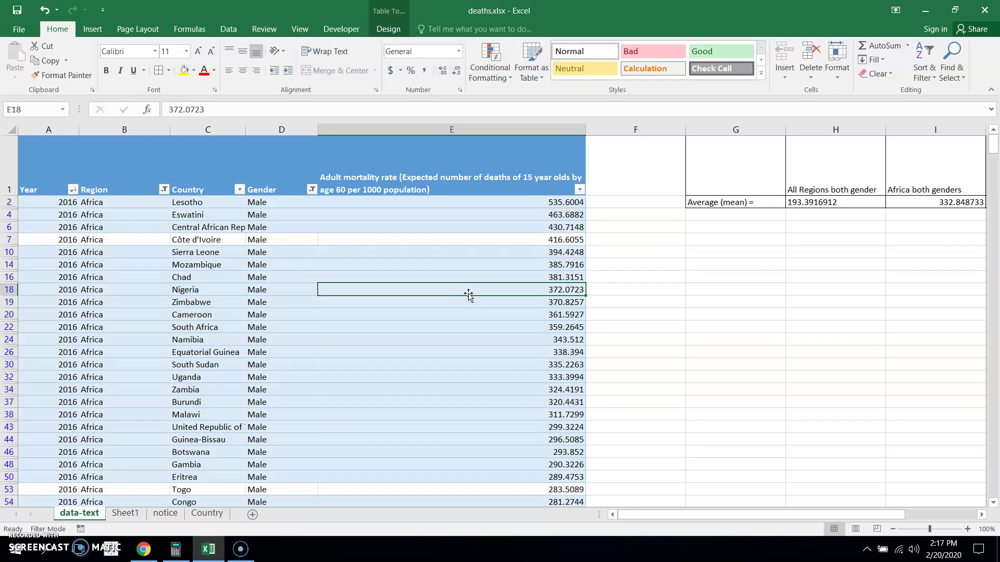
click(333, 255)
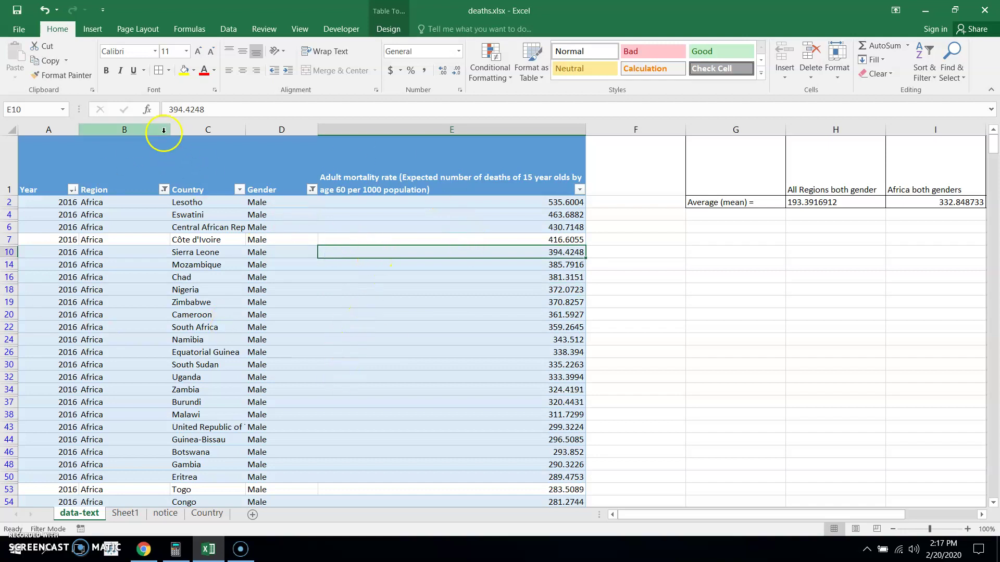
click(94, 29)
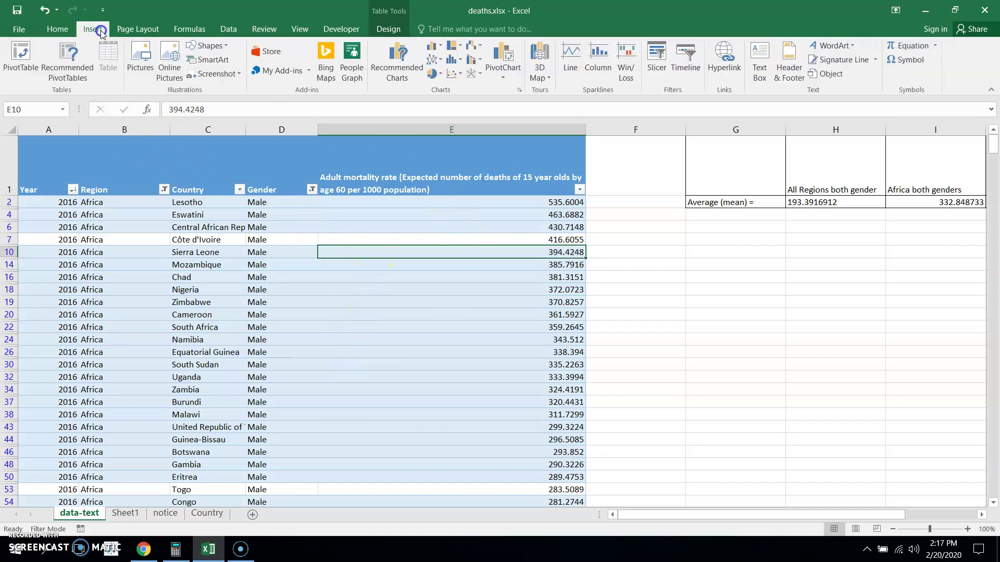
click(504, 79)
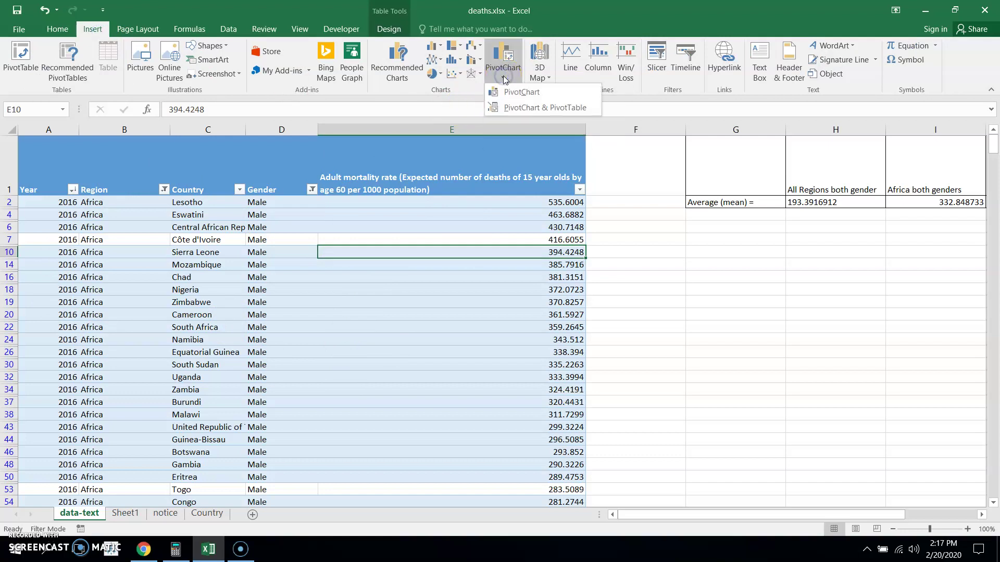
click(521, 108)
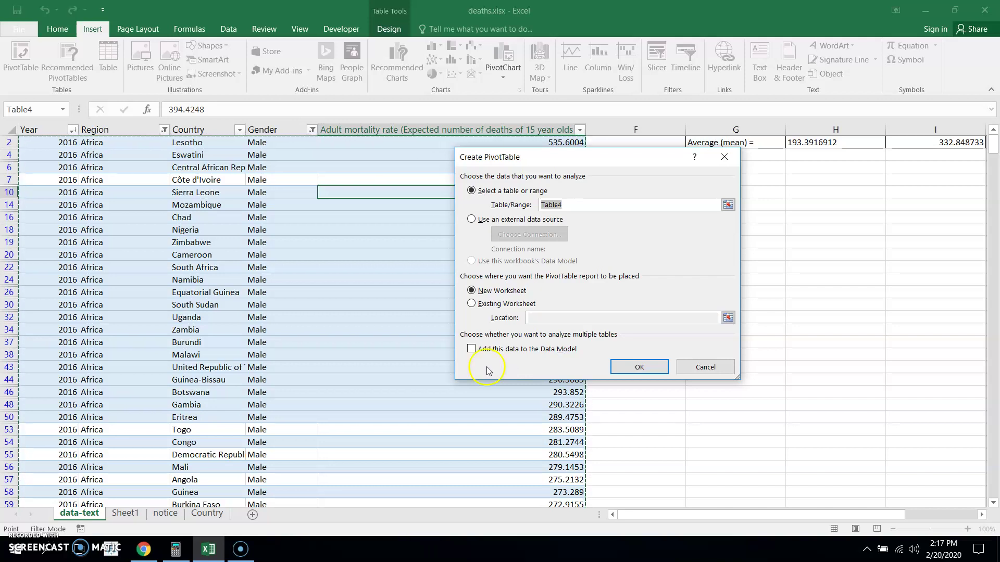
click(472, 349)
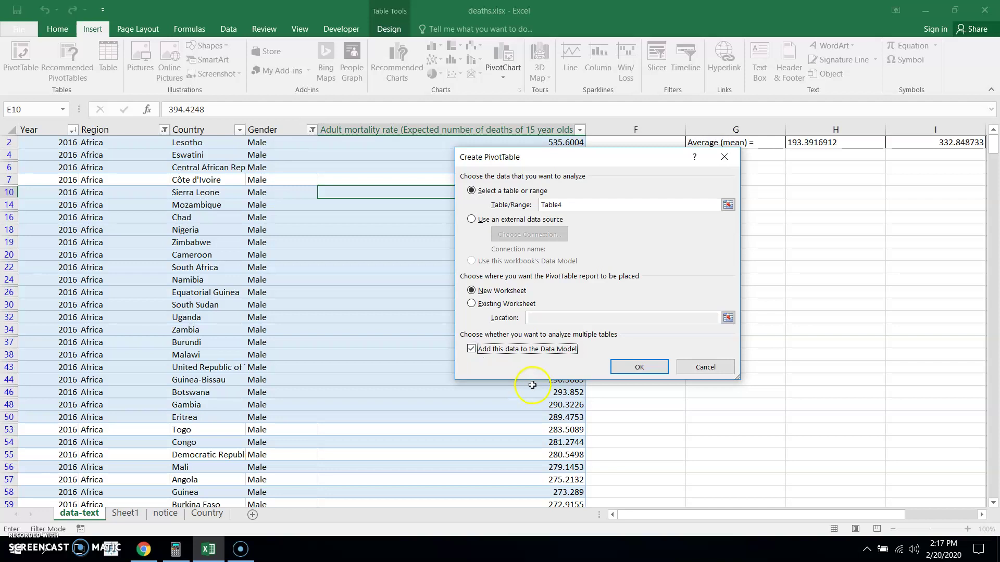
click(639, 368)
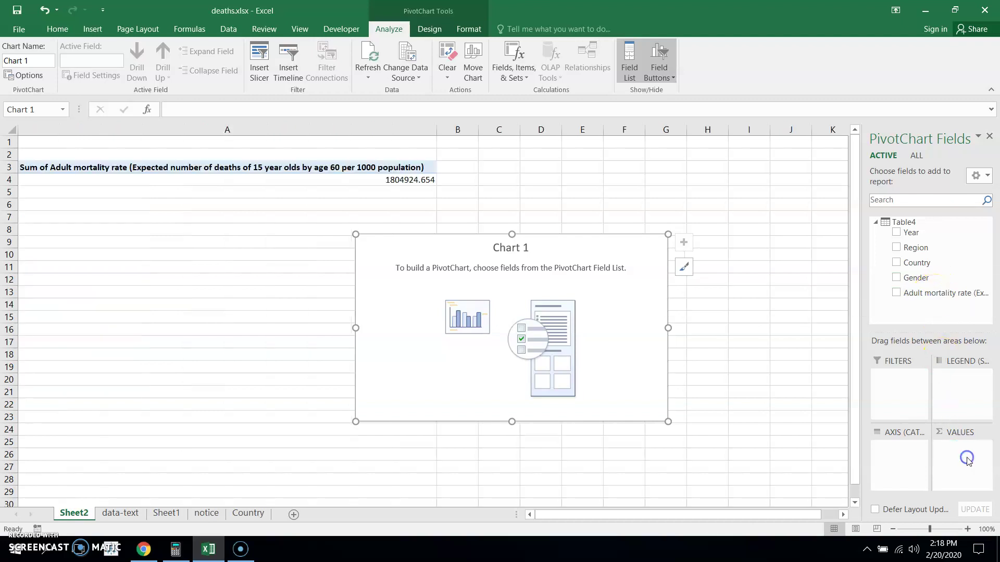
Build the PivotChart with the adult mortality rate as values and Region as the axis category.
drag(826, 250, 453, 230)
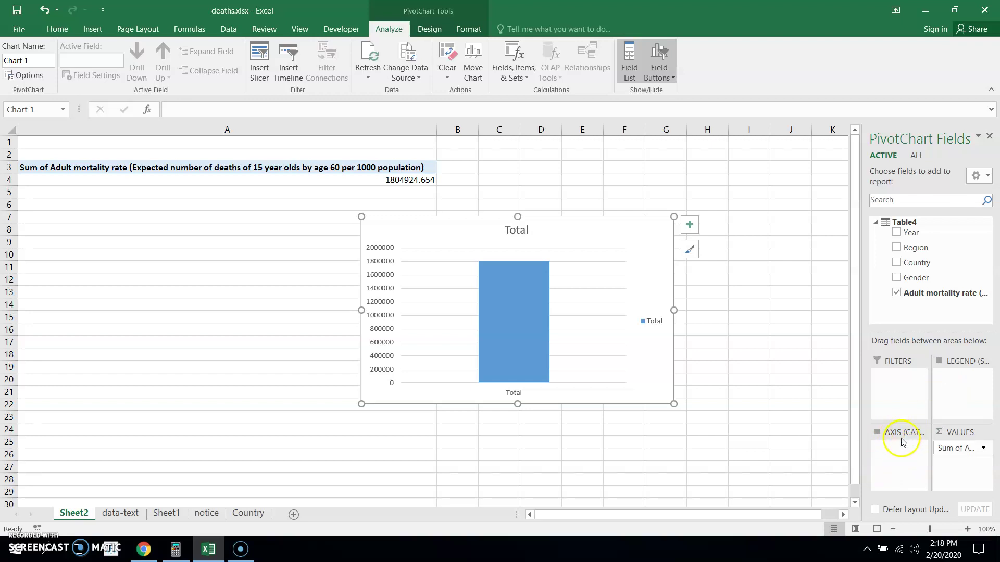
drag(924, 255, 900, 459)
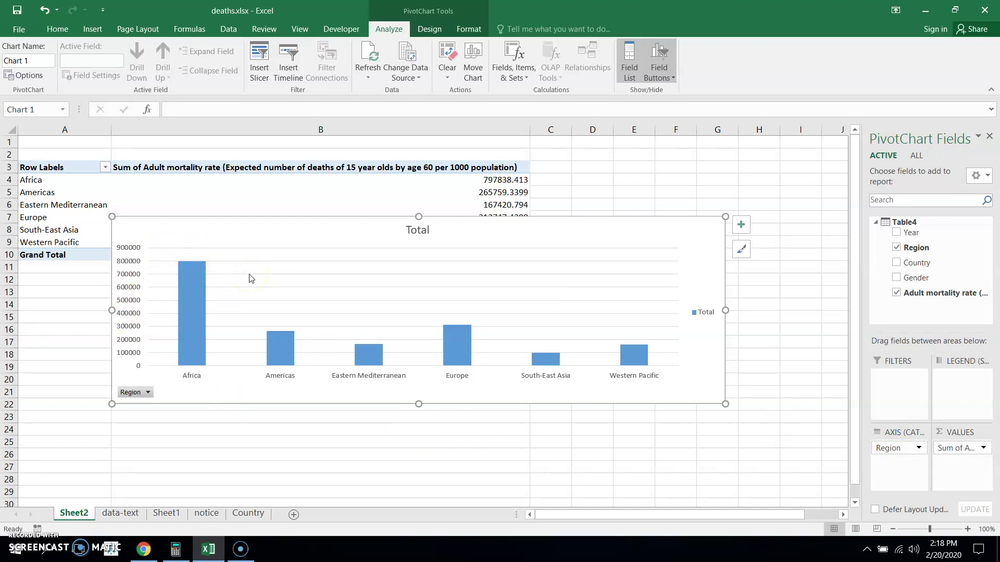
Summarize the adult mortality rate values in the PivotChart by Average.
mouse_move(203, 274)
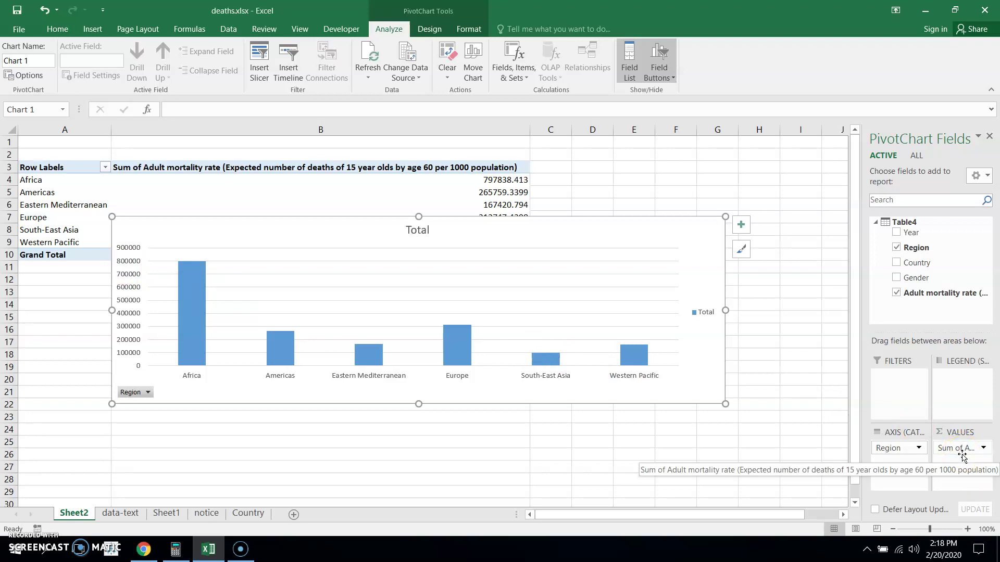
click(984, 451)
click(985, 449)
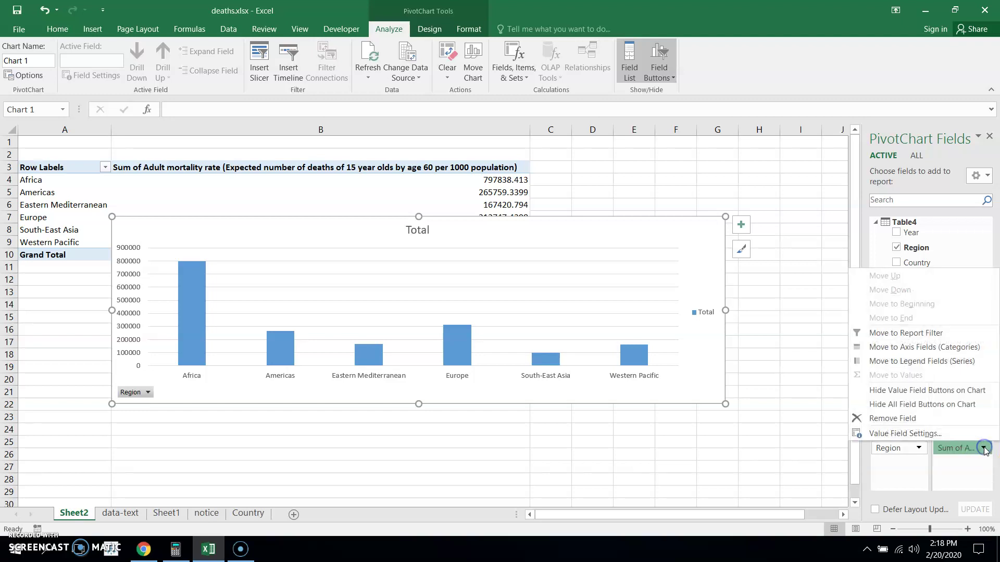
click(917, 438)
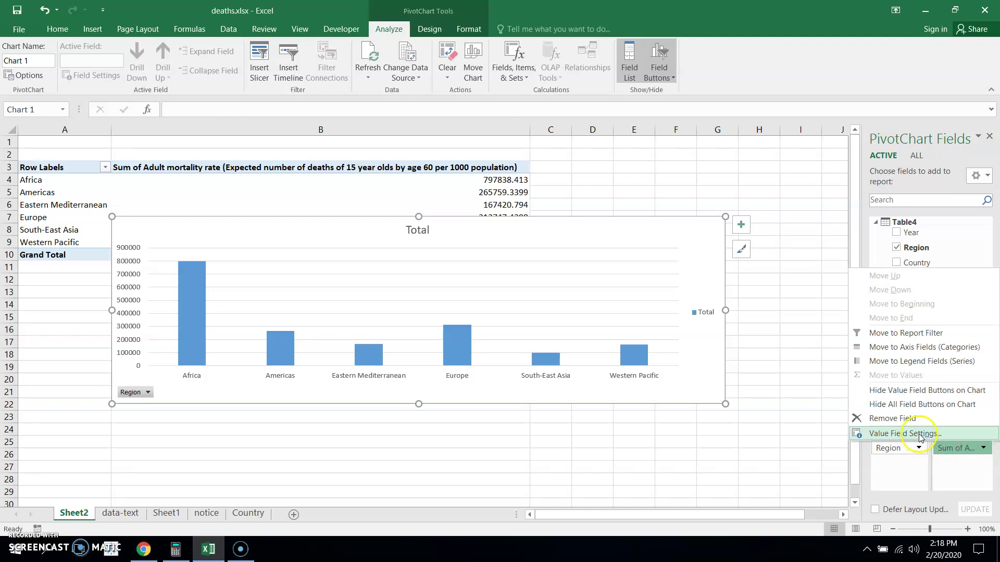
click(501, 295)
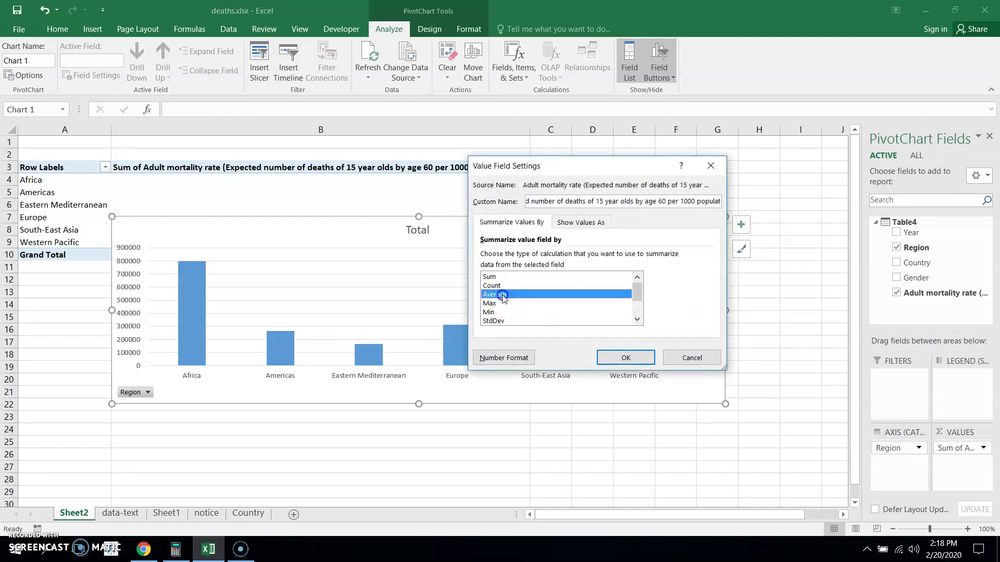
click(626, 358)
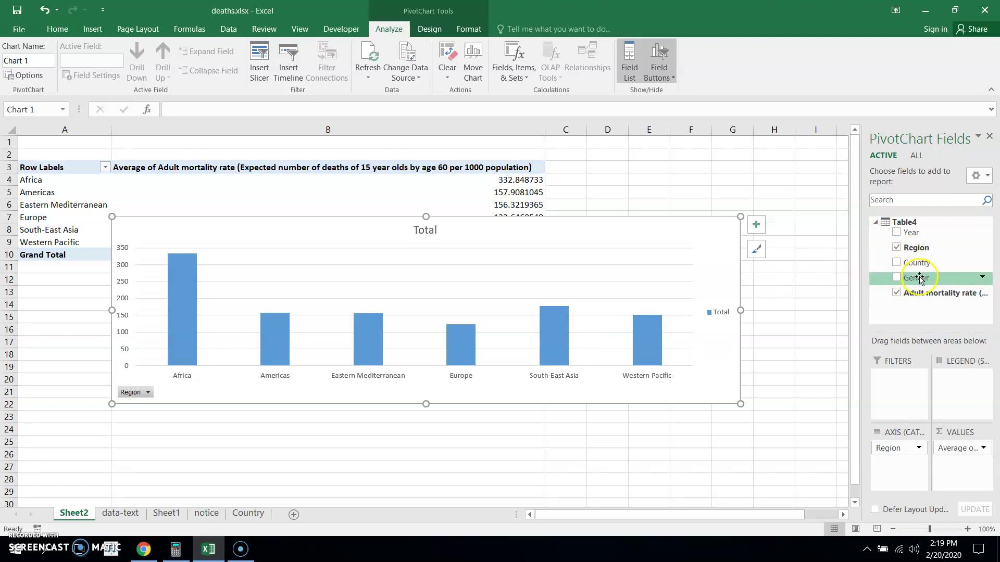
Add Gender as a filter of the regional PivotChart and restrict it to Male.
drag(920, 279, 899, 380)
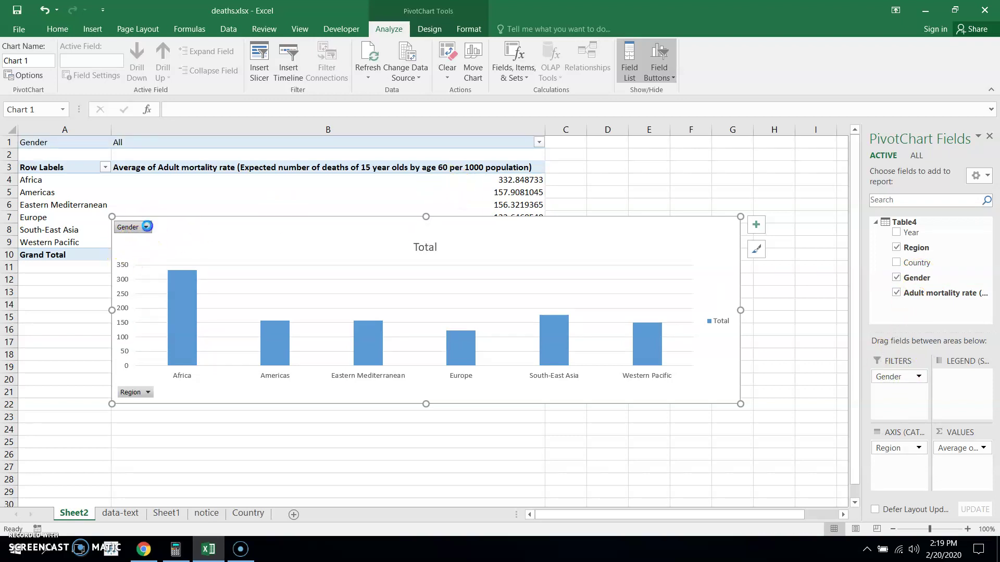
click(147, 227)
click(11, 251)
click(34, 283)
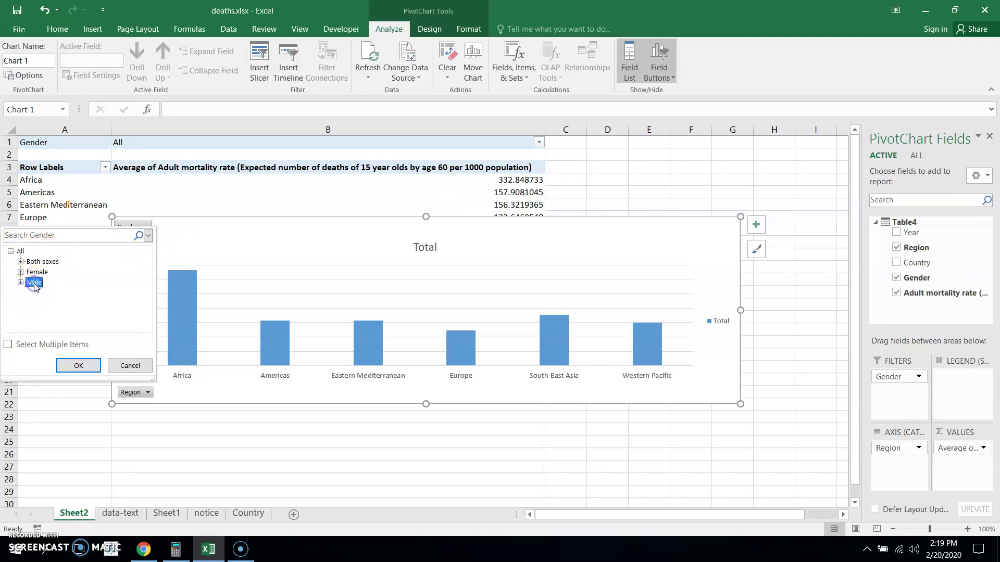
click(79, 365)
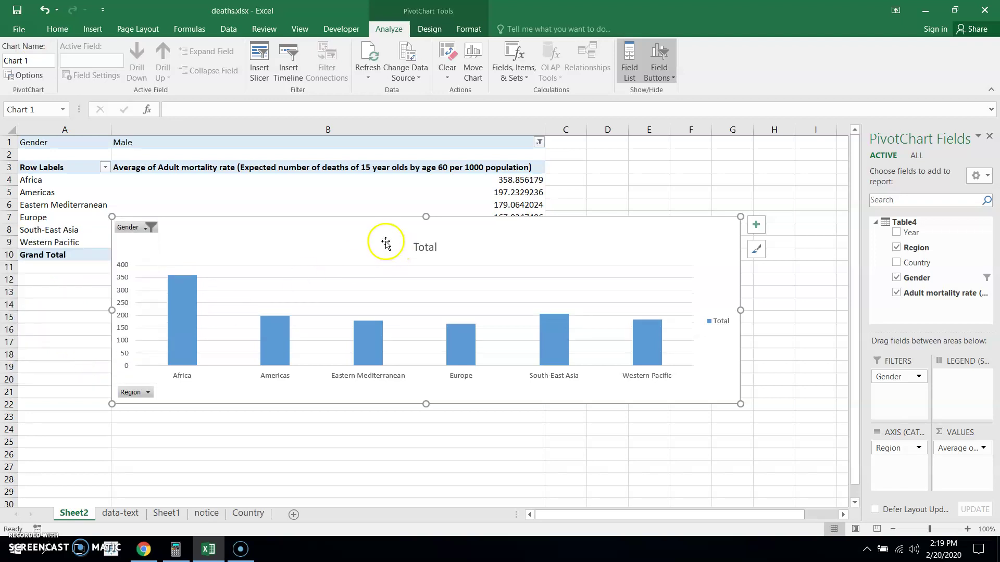
Move the PivotChart directly below the PivotTable and check that the Gender filter in B1 matches the regional averages.
mouse_move(386, 237)
mouse_down()
mouse_move(335, 292)
mouse_move(284, 282)
mouse_up()
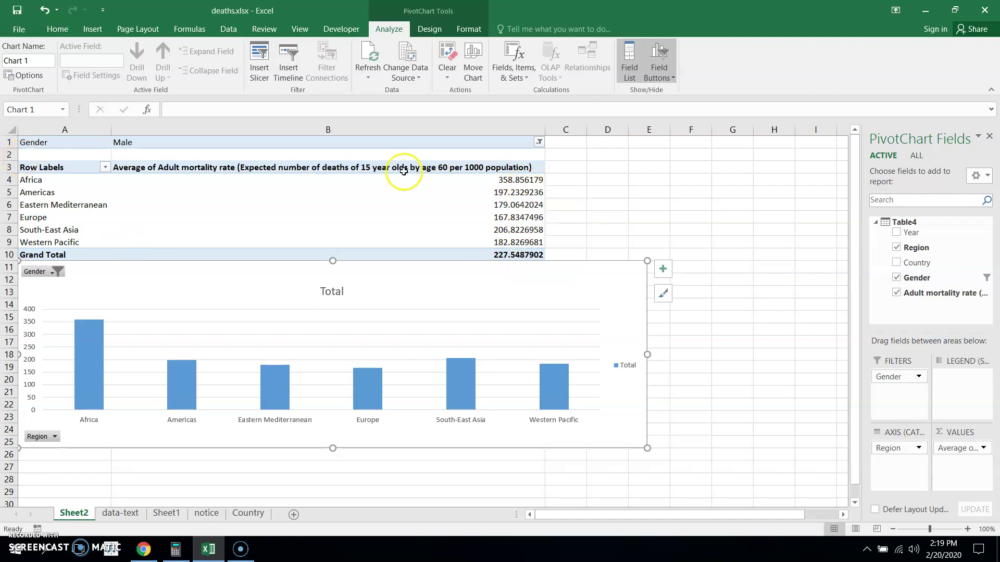
click(132, 142)
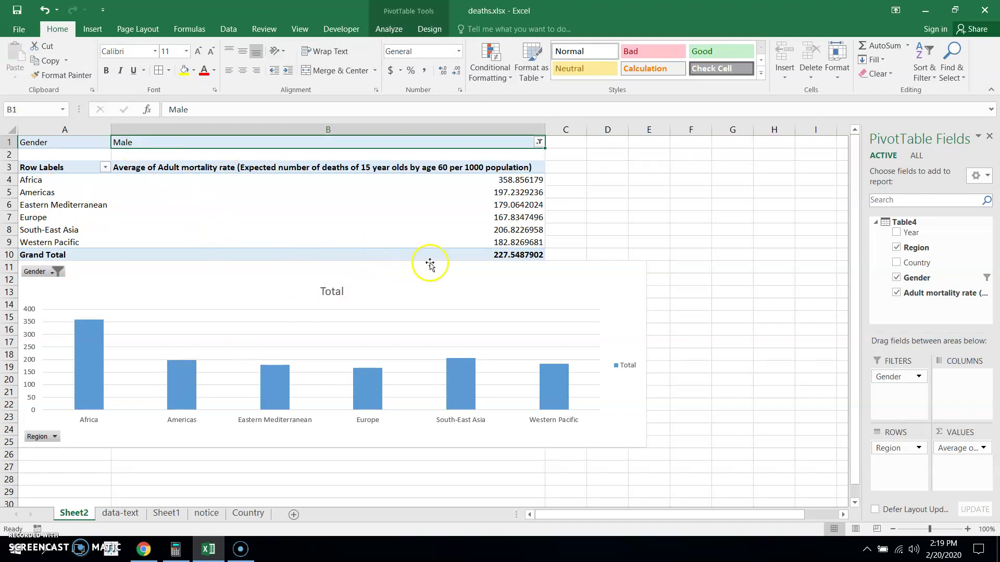
mouse_move(93, 373)
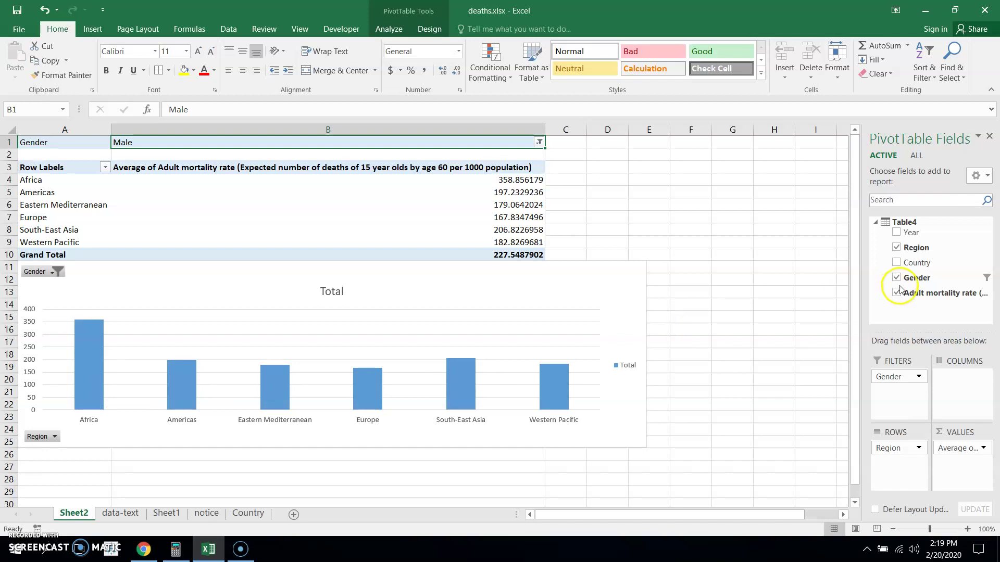
Add Year as the column and legend field, and inspect Africa's Grand Total and 2016 averages.
drag(908, 234, 960, 381)
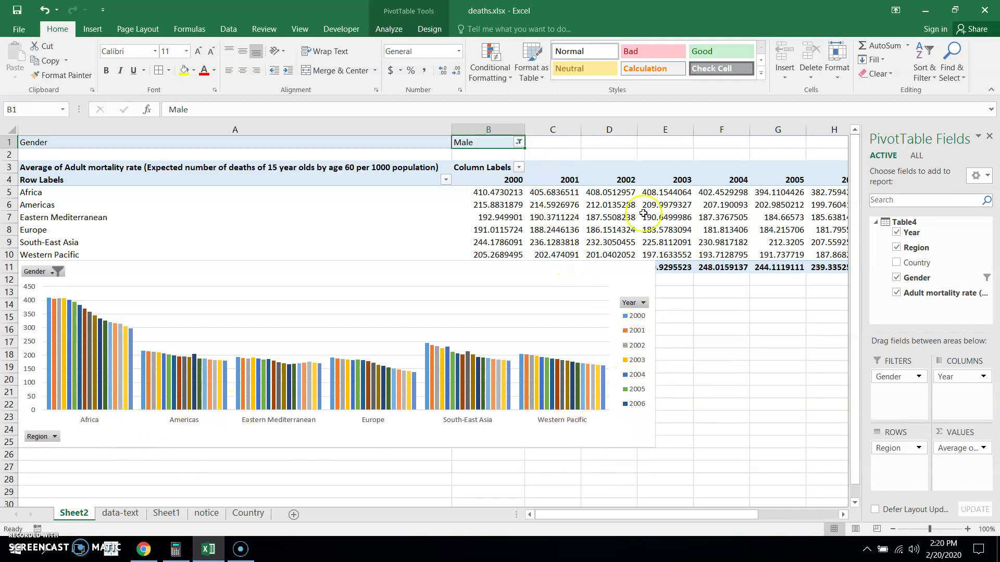
click(843, 514)
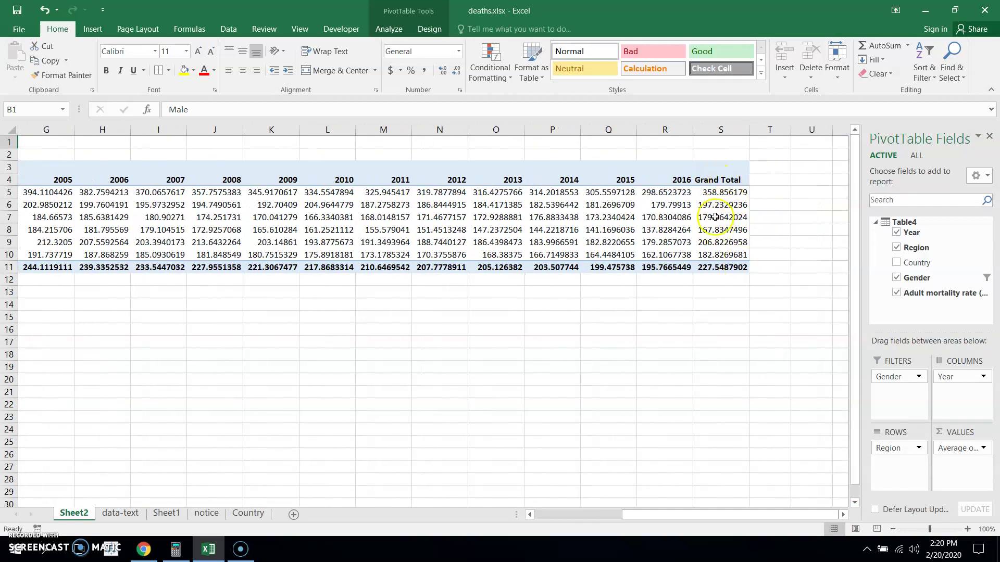
click(725, 193)
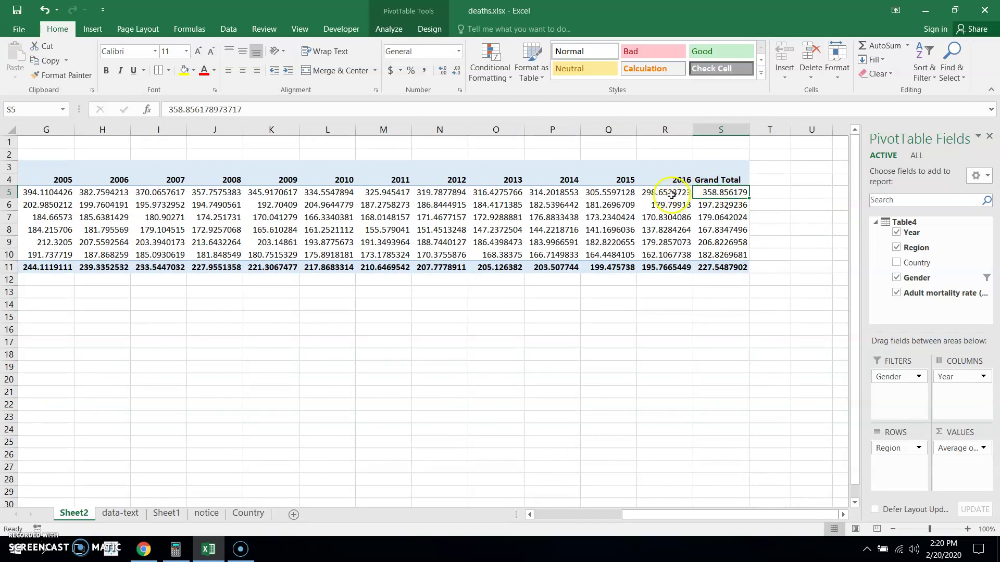
click(670, 193)
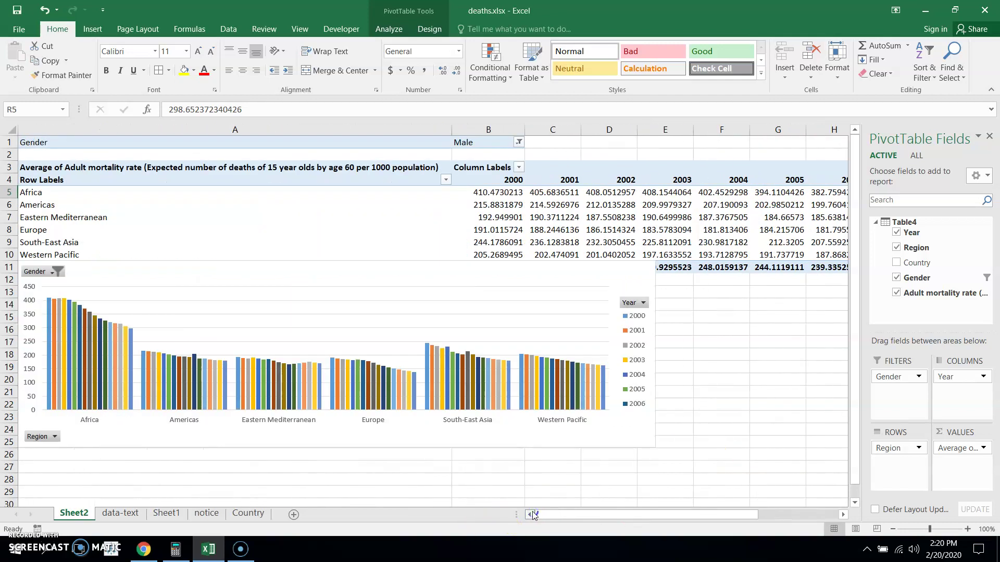
mouse_move(587, 389)
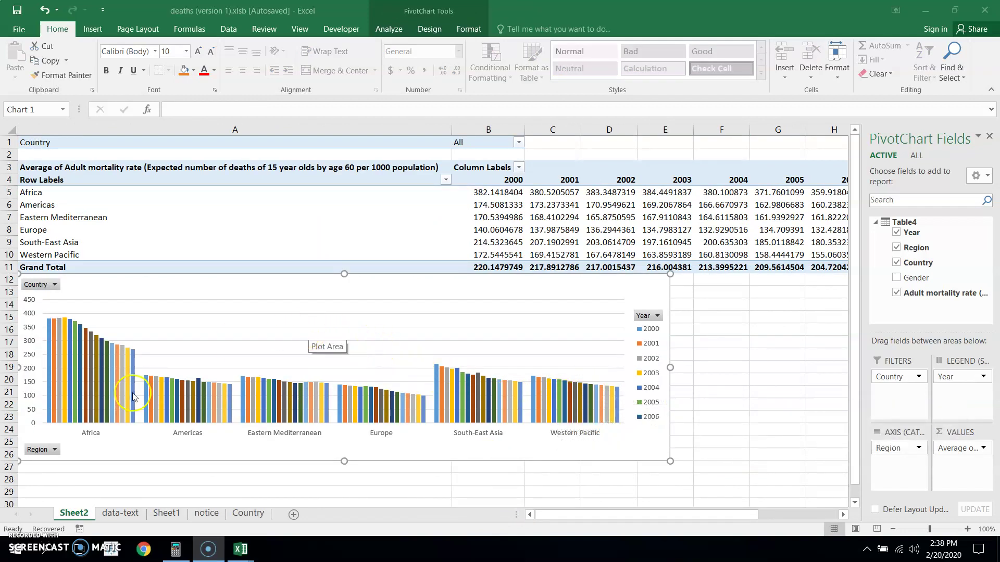
Filter the PivotChart's Region field to show only South-East Asia.
click(55, 450)
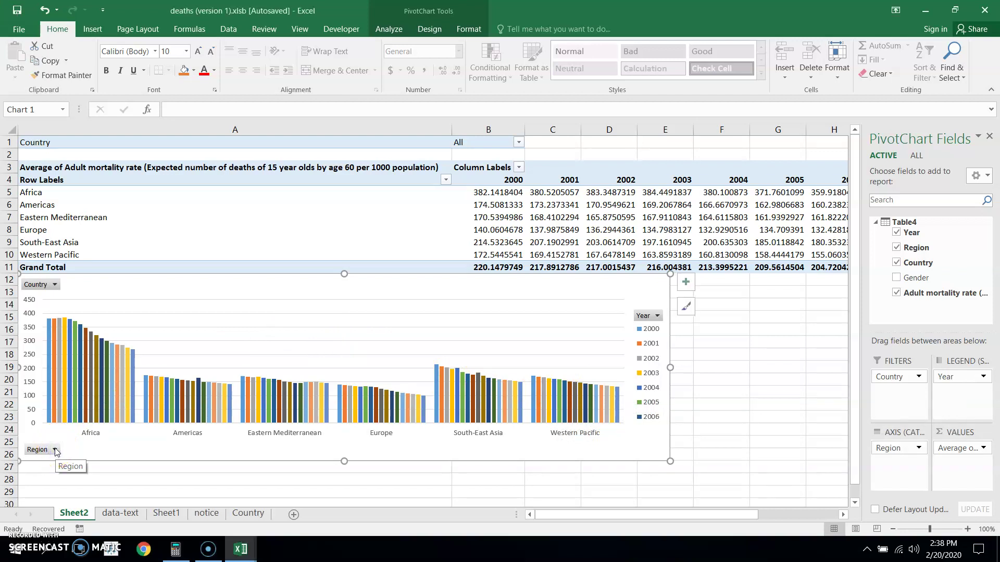
click(46, 451)
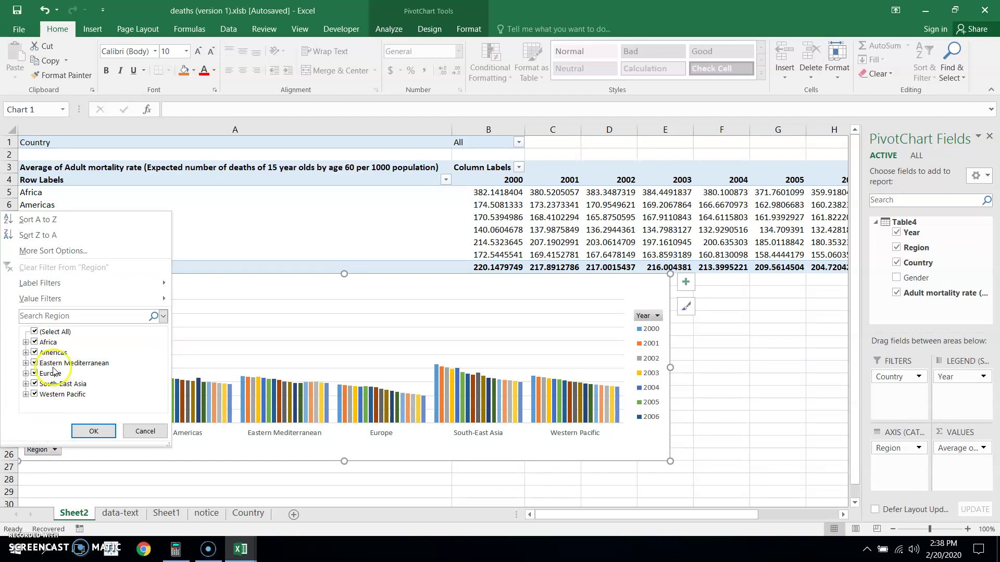
click(35, 385)
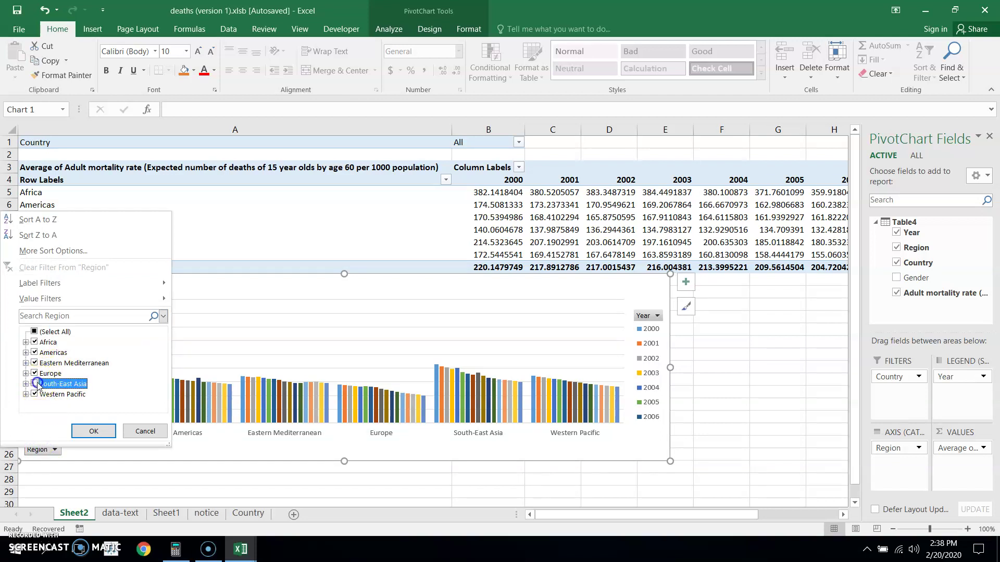
click(34, 333)
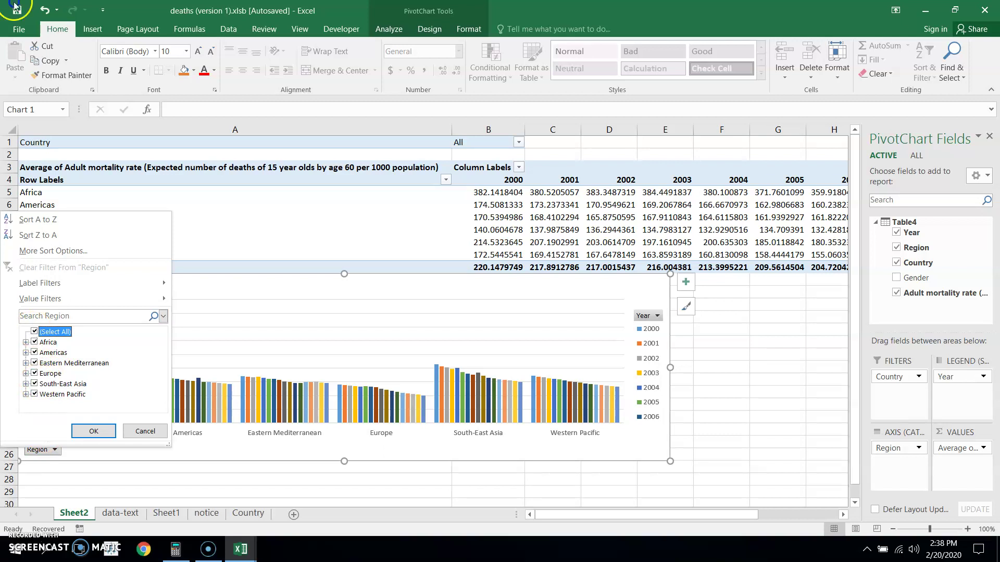
click(34, 333)
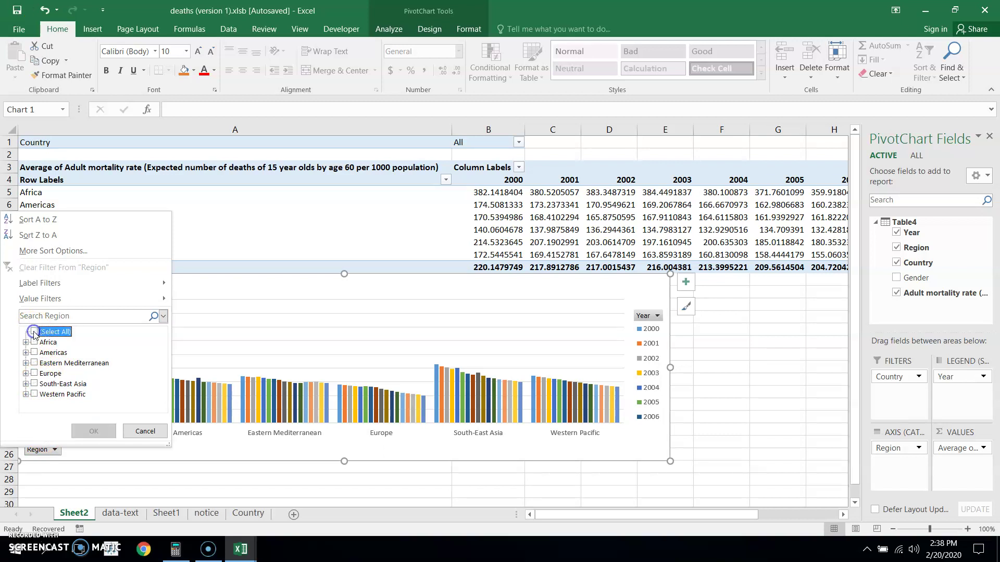
click(34, 384)
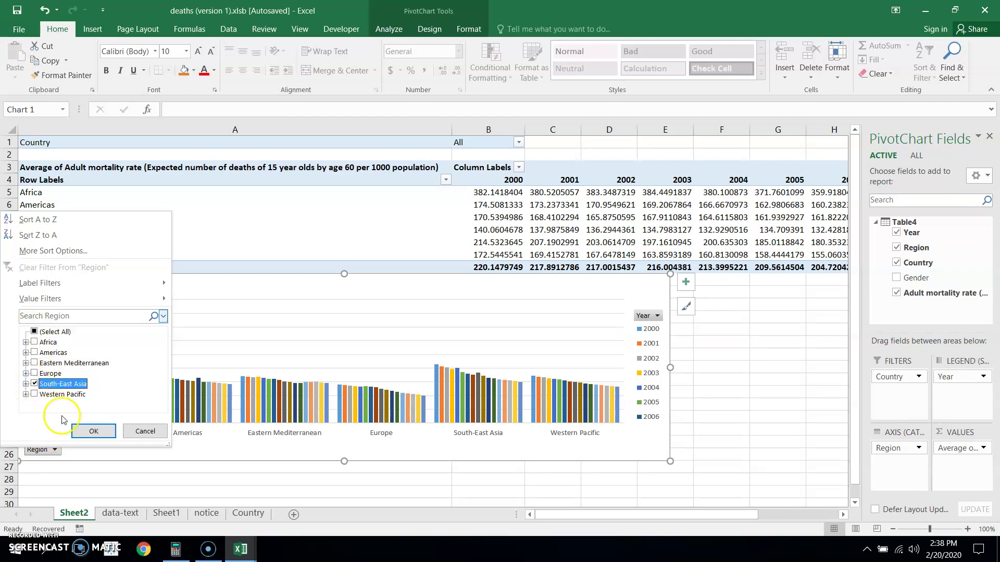
click(94, 432)
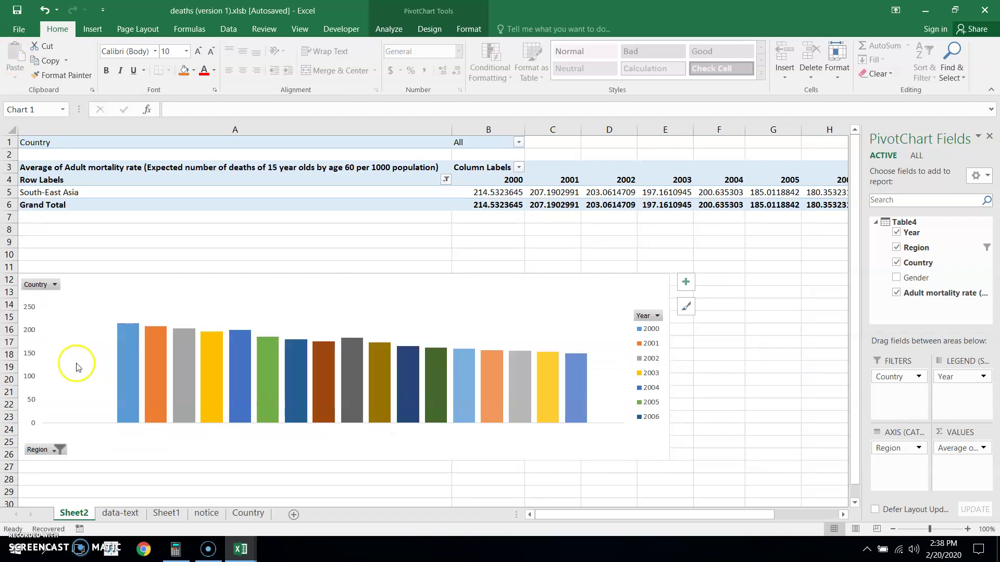
Search the Country filter for "indo" and restrict the PivotChart to Indonesia.
click(54, 284)
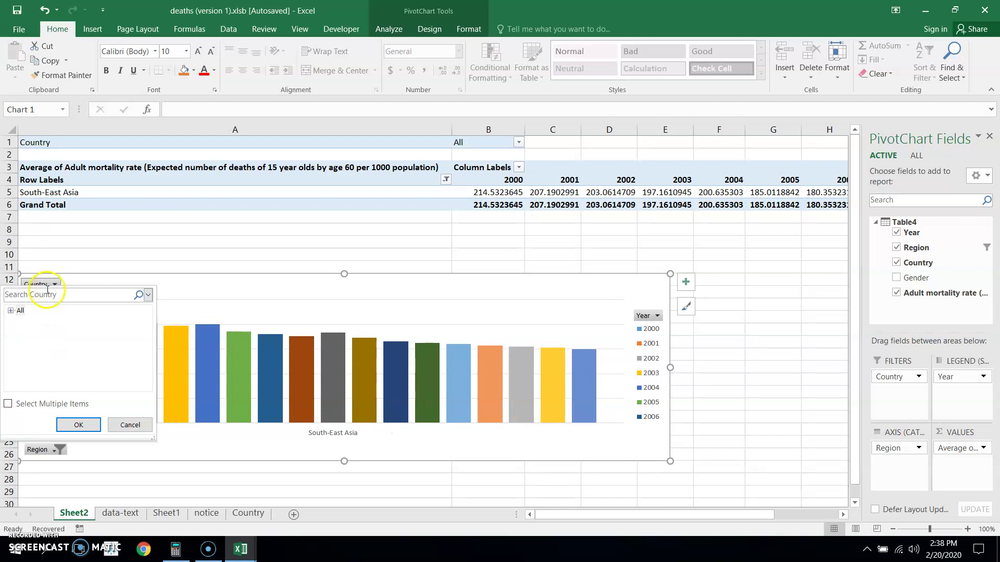
click(46, 293)
text(indo)
click(42, 321)
click(78, 425)
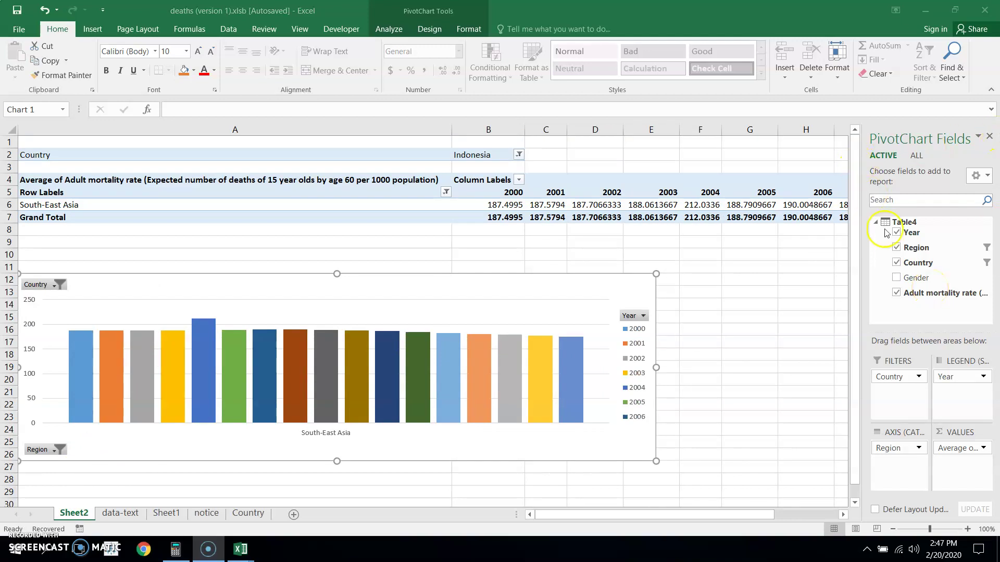
Add Gender as a second filter set to Male for Indonesia, and inspect the 2004 column's value.
drag(912, 278, 893, 403)
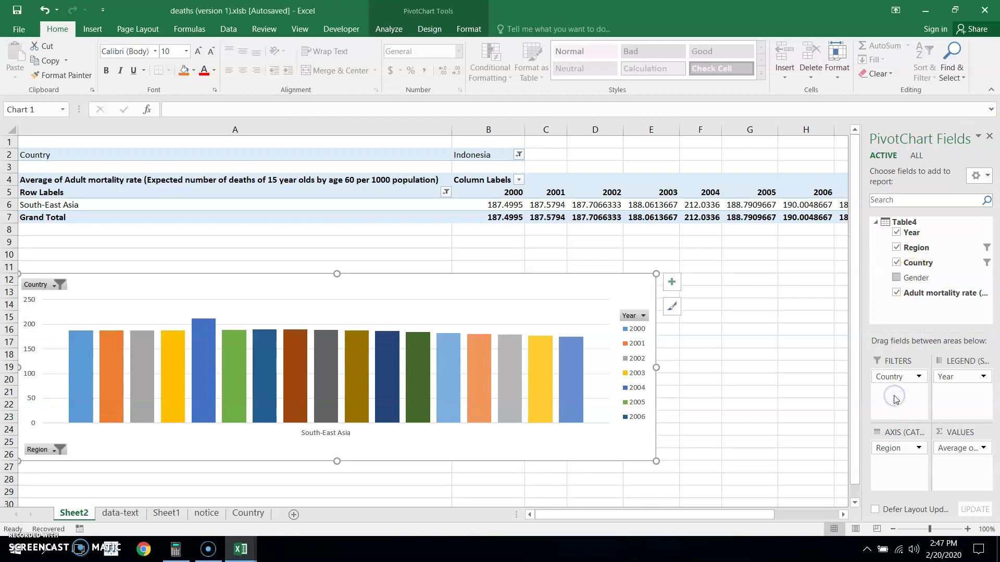
drag(907, 278, 898, 398)
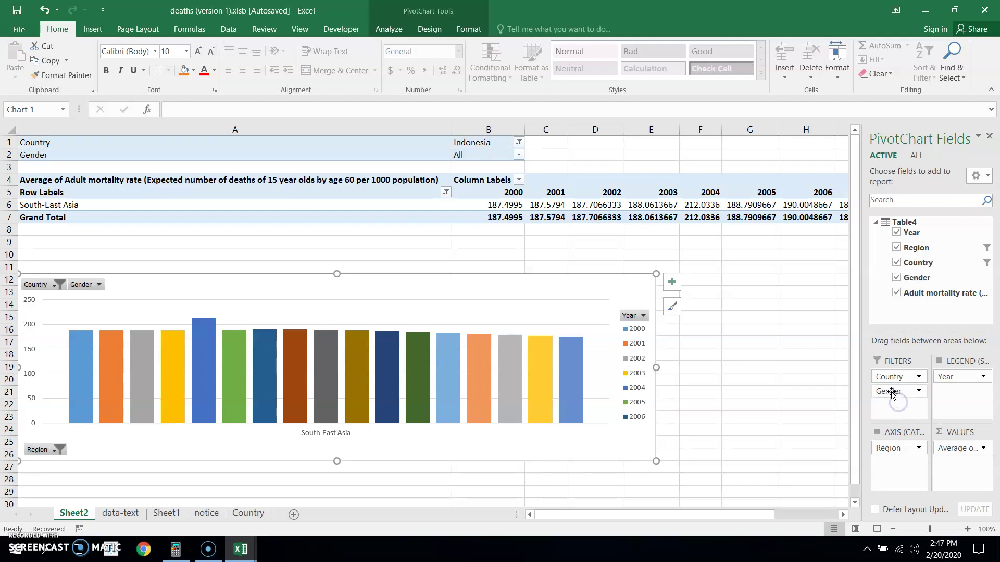
click(99, 285)
click(89, 285)
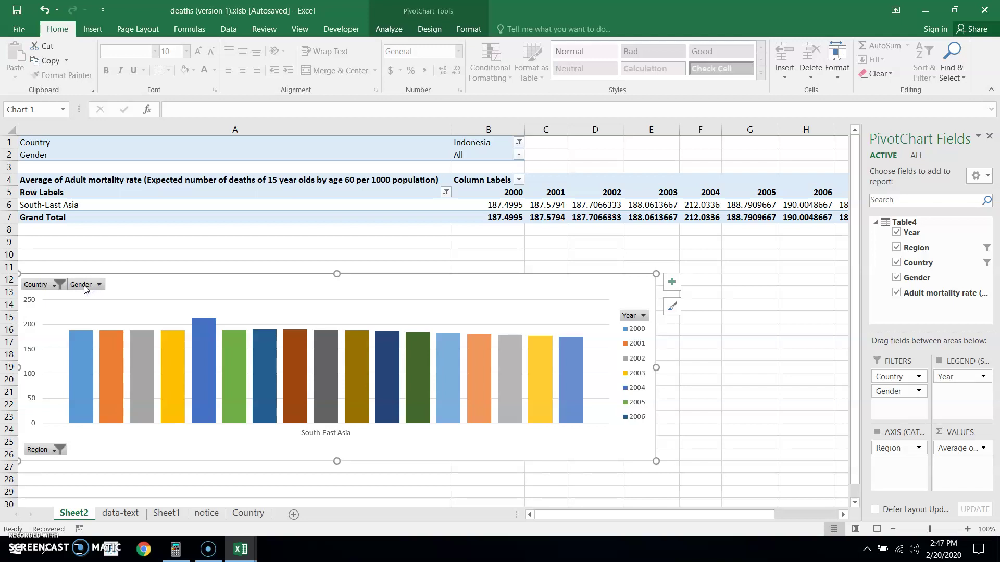
click(85, 285)
click(10, 310)
click(32, 342)
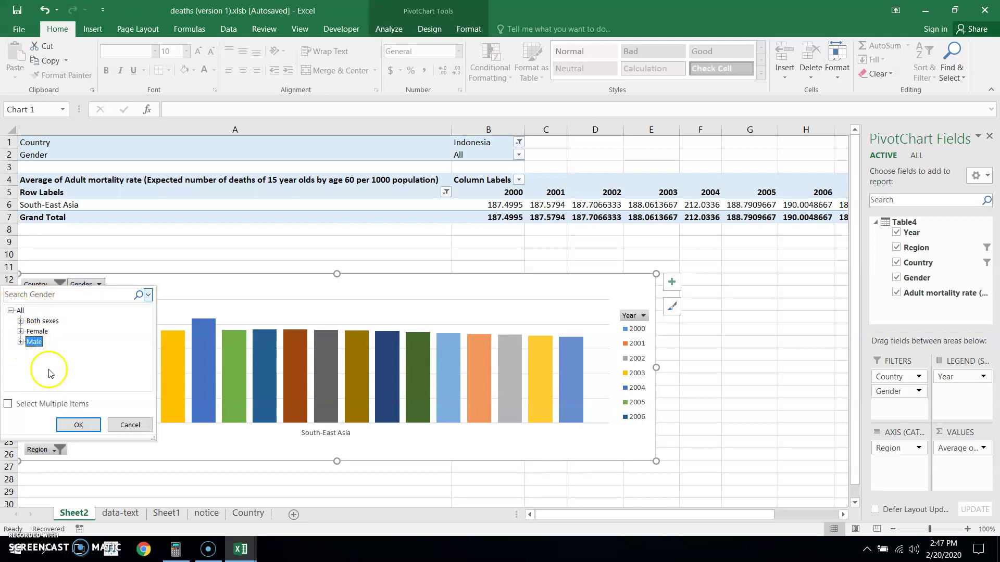
click(87, 429)
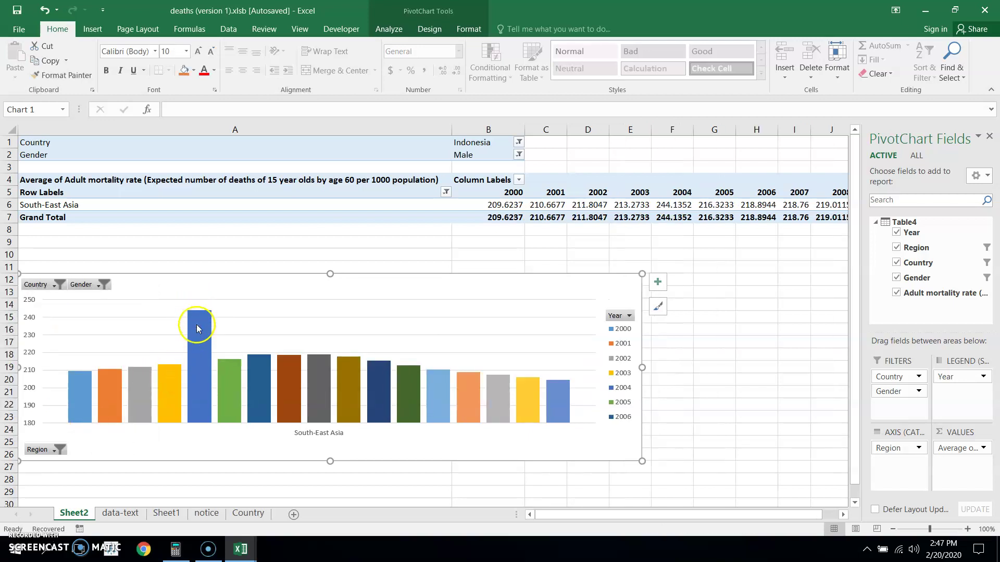
mouse_move(203, 318)
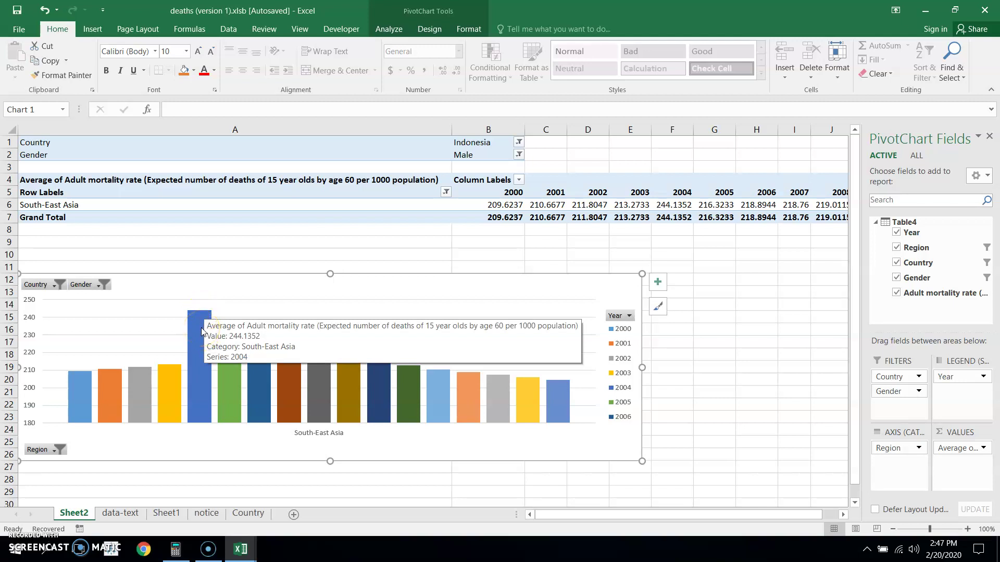
click(201, 330)
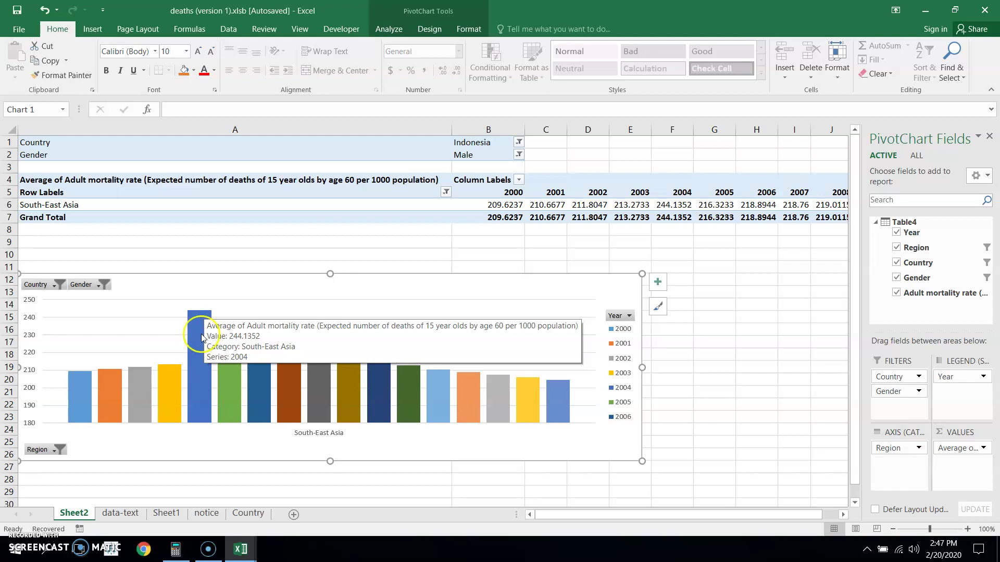